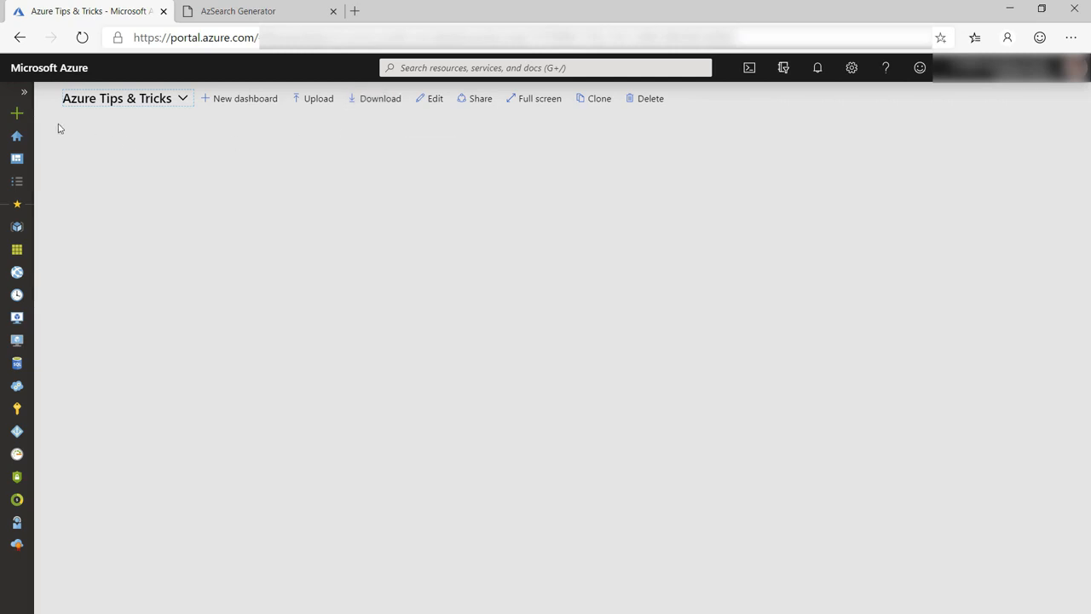
Find Azure Search among the new resources and start creating a search service
{"action": "left_click", "coordinate": [16, 112]}
{"action": "type", "text": "search"}
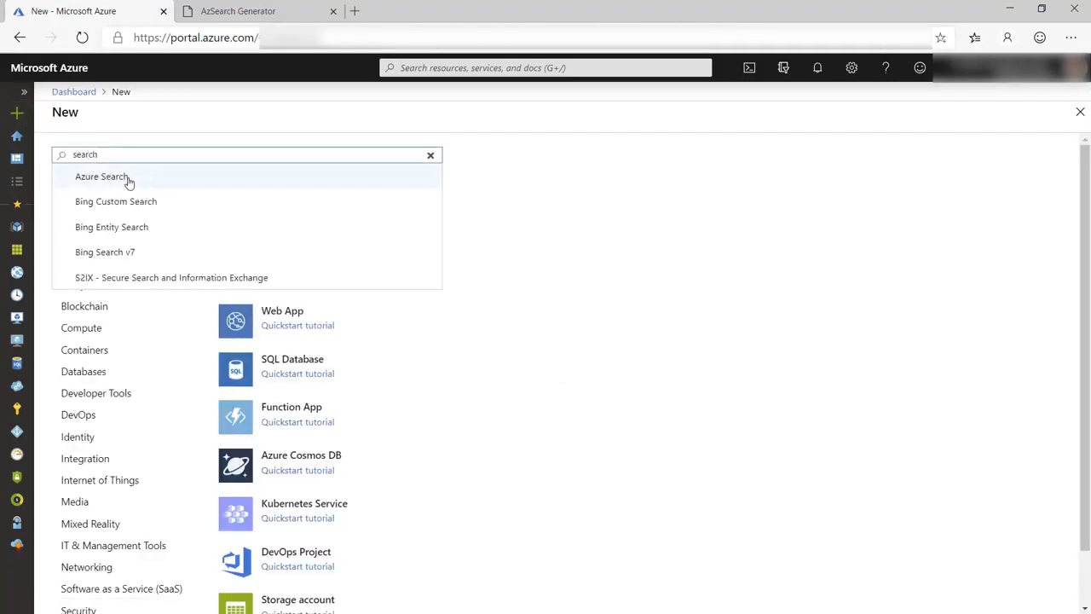
{"action": "left_click", "coordinate": [128, 178]}
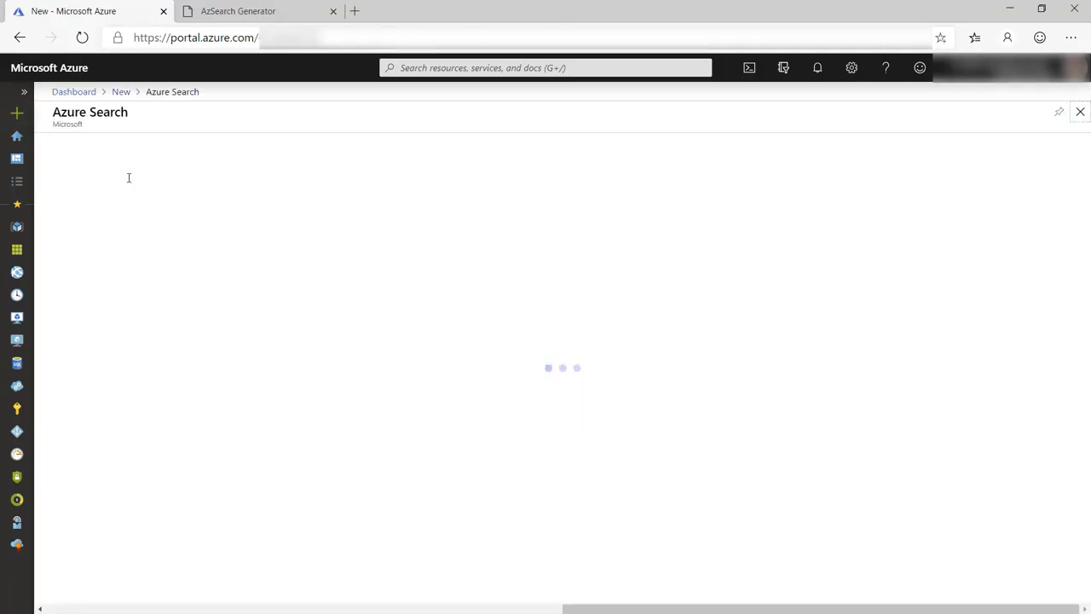
{"action": "left_click", "coordinate": [167, 203]}
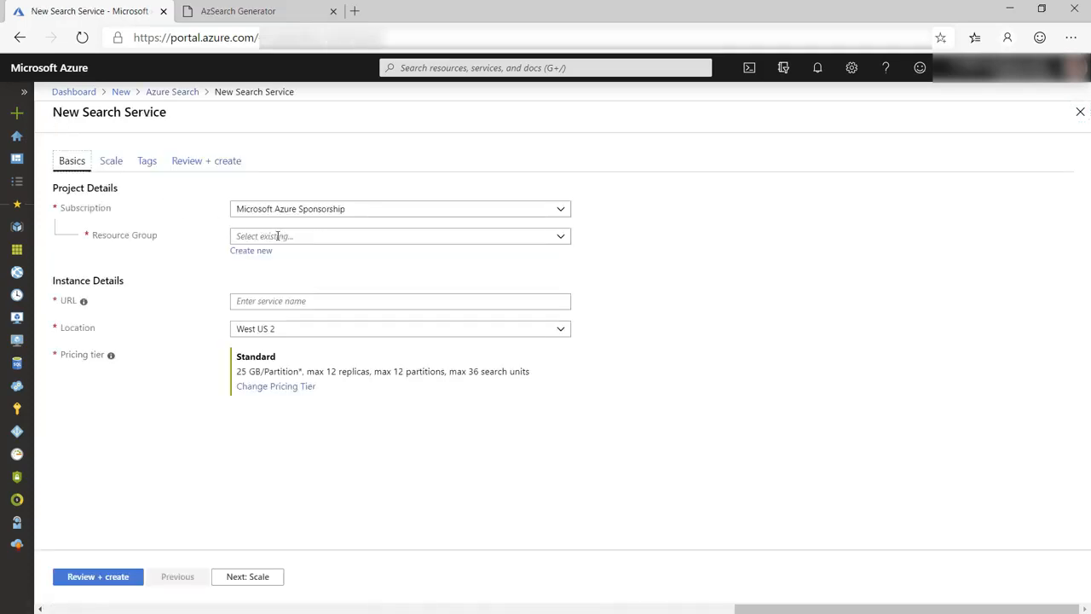
Set the search service's resource group to azuretipsandtricks, its URL to tipsandtricks and its location to West Europe
{"action": "left_click", "coordinate": [276, 236]}
{"action": "left_click", "coordinate": [289, 271]}
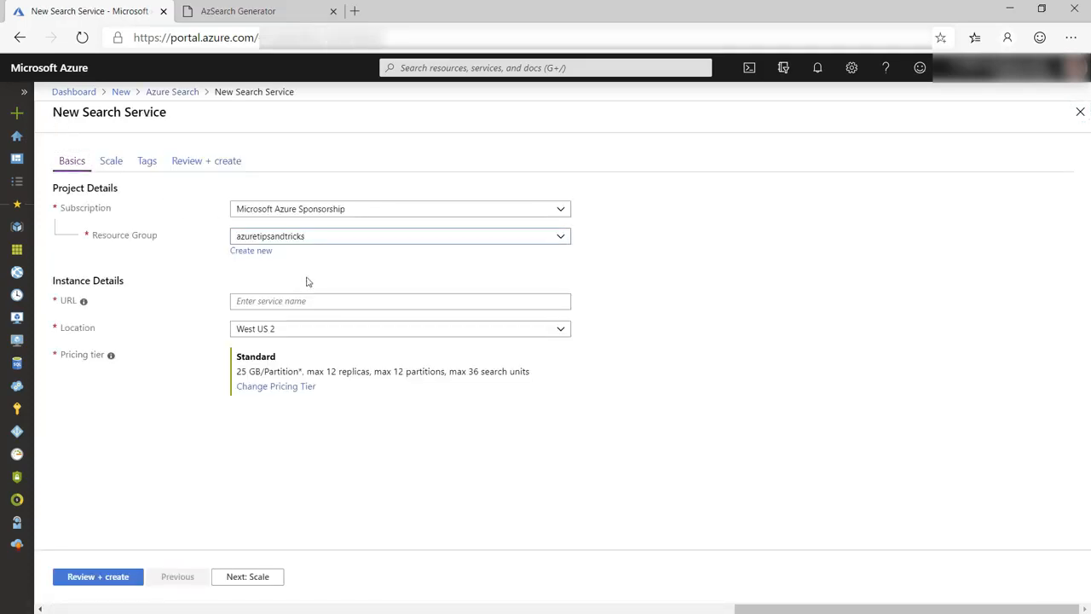
{"action": "left_click", "coordinate": [319, 300]}
{"action": "type", "text": "tips"}
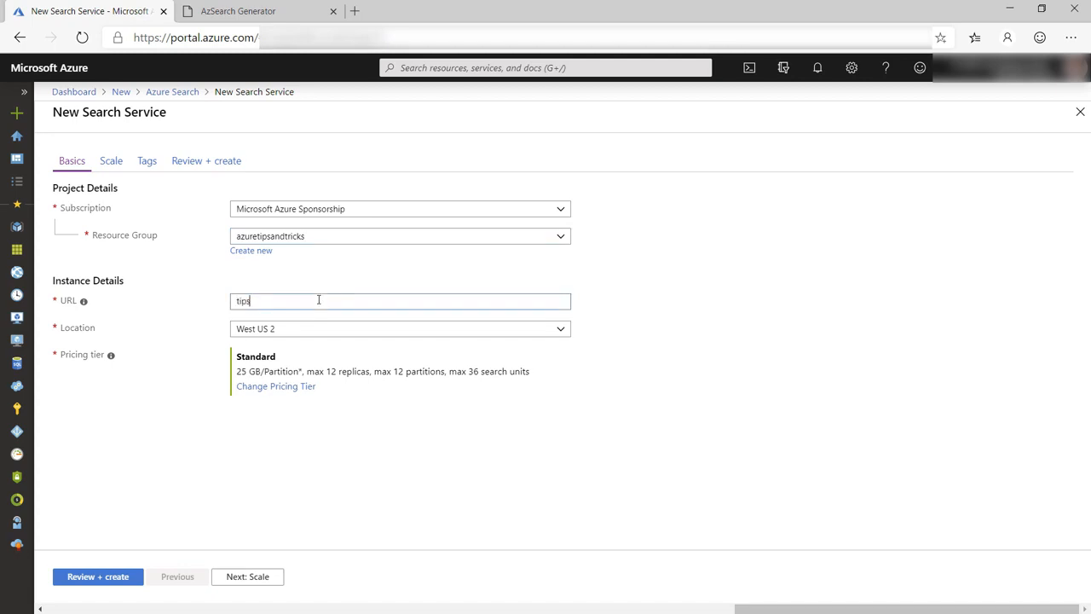
{"action": "type", "text": "andtricks"}
{"action": "left_click", "coordinate": [329, 329]}
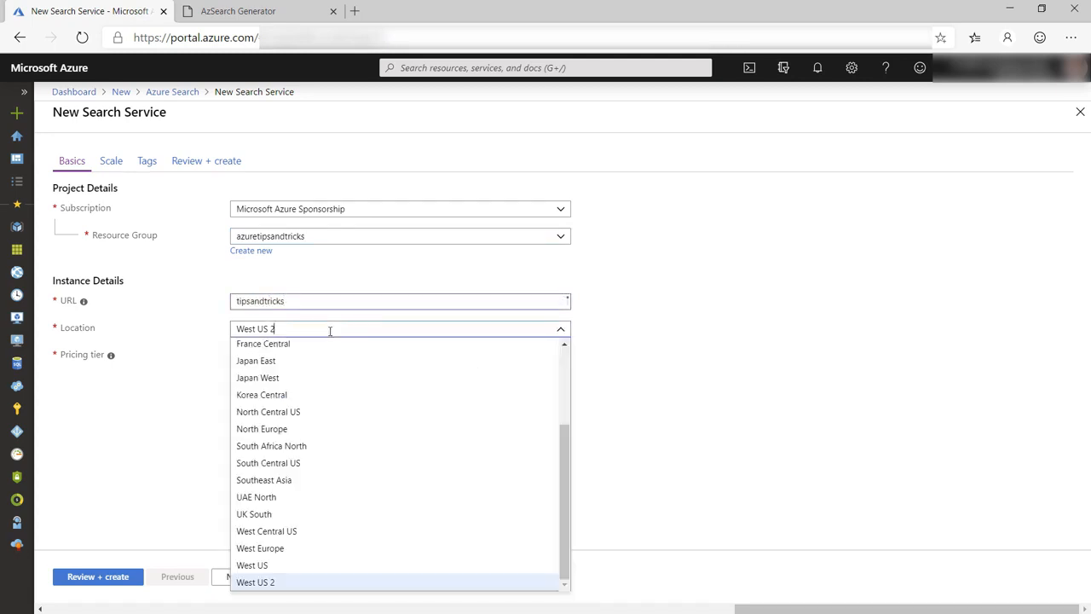
{"action": "left_click", "coordinate": [299, 548]}
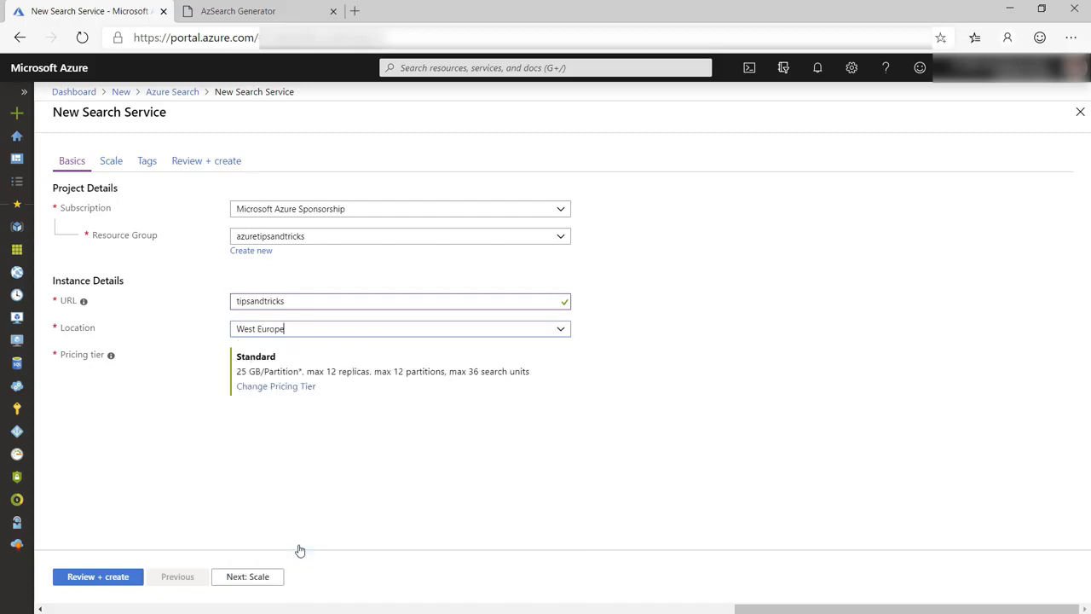
Accept the default scale settings, leave the tags empty and create the search service
{"action": "left_click", "coordinate": [261, 577]}
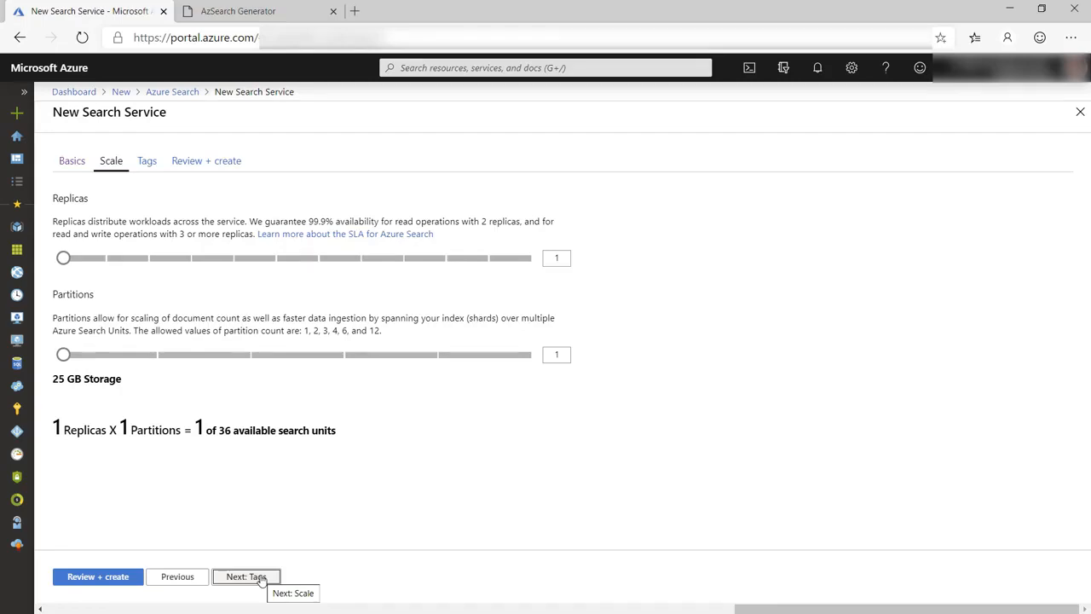
{"action": "left_click", "coordinate": [247, 577]}
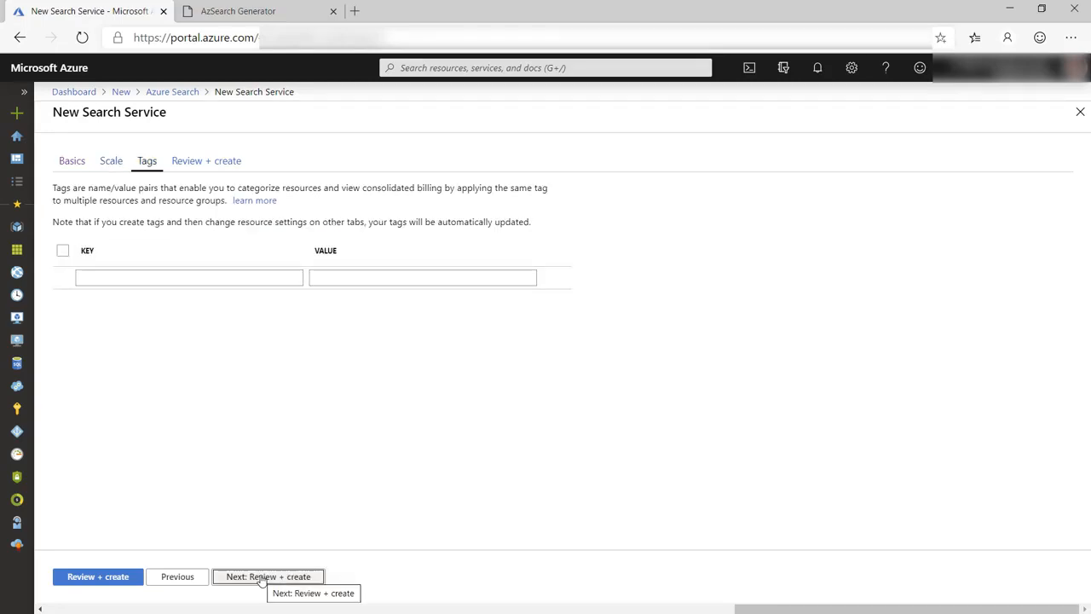
{"action": "left_click", "coordinate": [261, 577]}
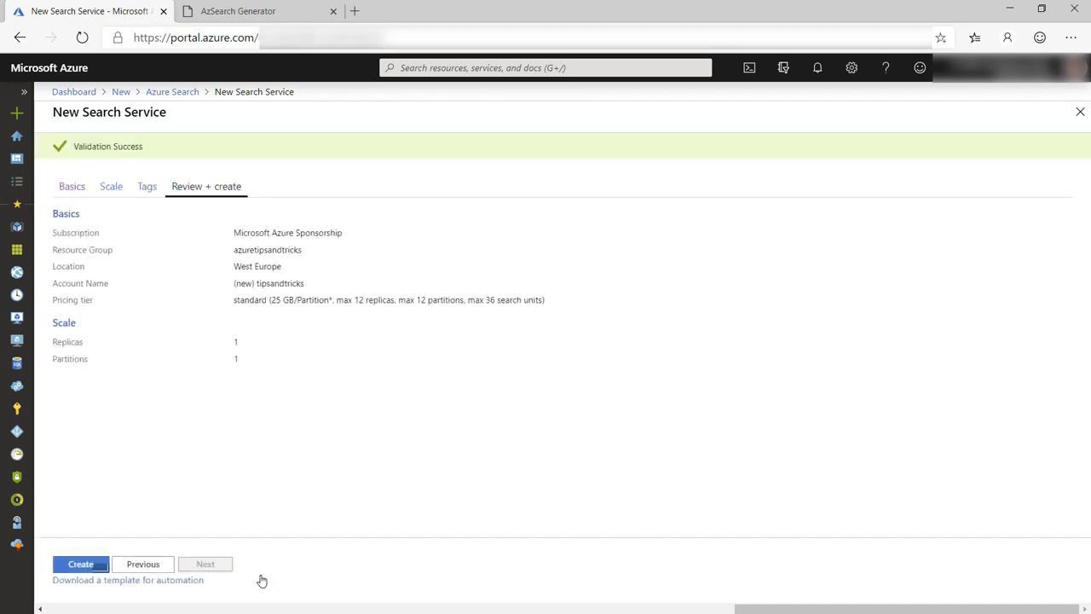
{"action": "left_click", "coordinate": [98, 568]}
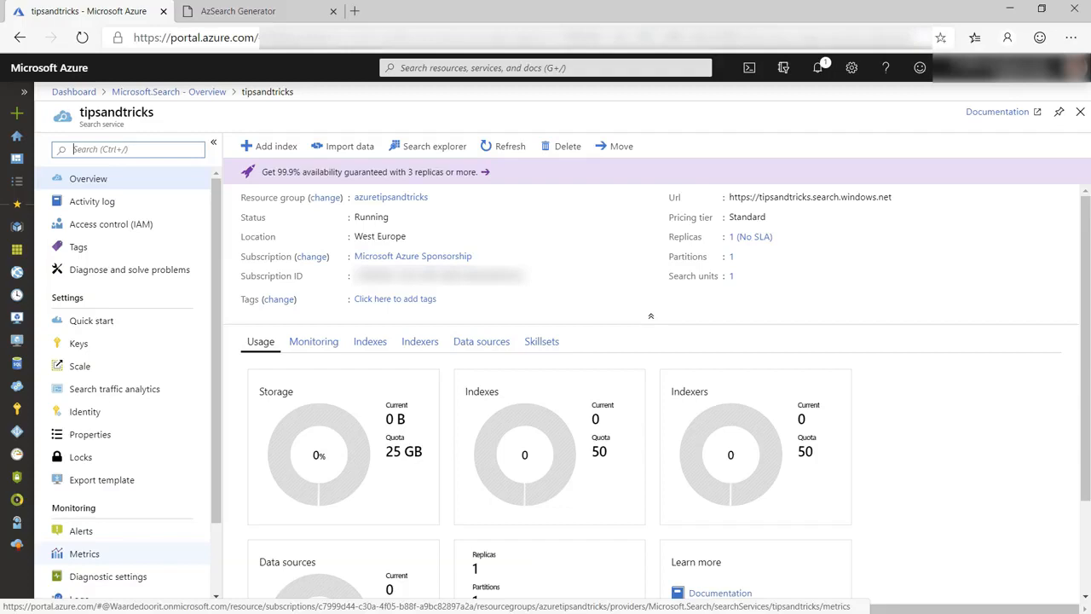
Start a data import for the search service using realestate-us-sample from Samples and continue to the cognitive search settings
{"action": "left_click", "coordinate": [347, 150]}
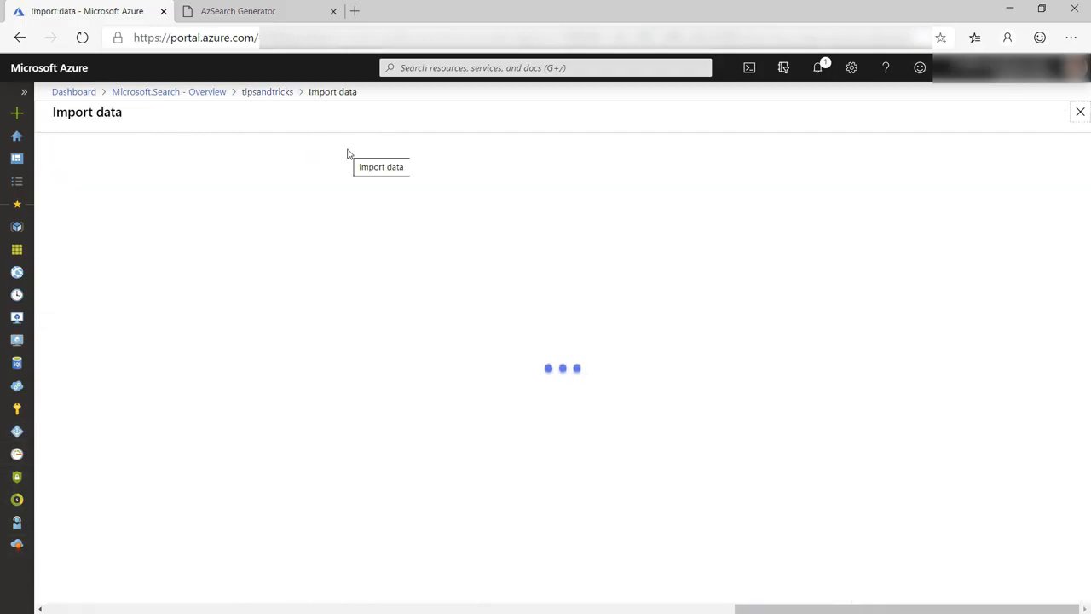
{"action": "left_click", "coordinate": [401, 236]}
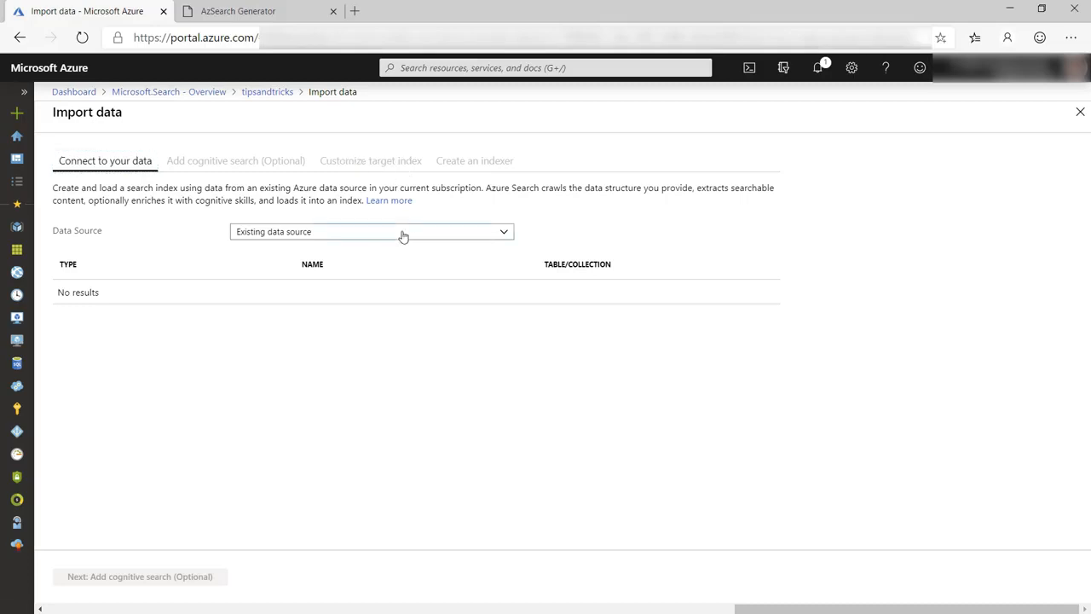
{"action": "left_click", "coordinate": [365, 266]}
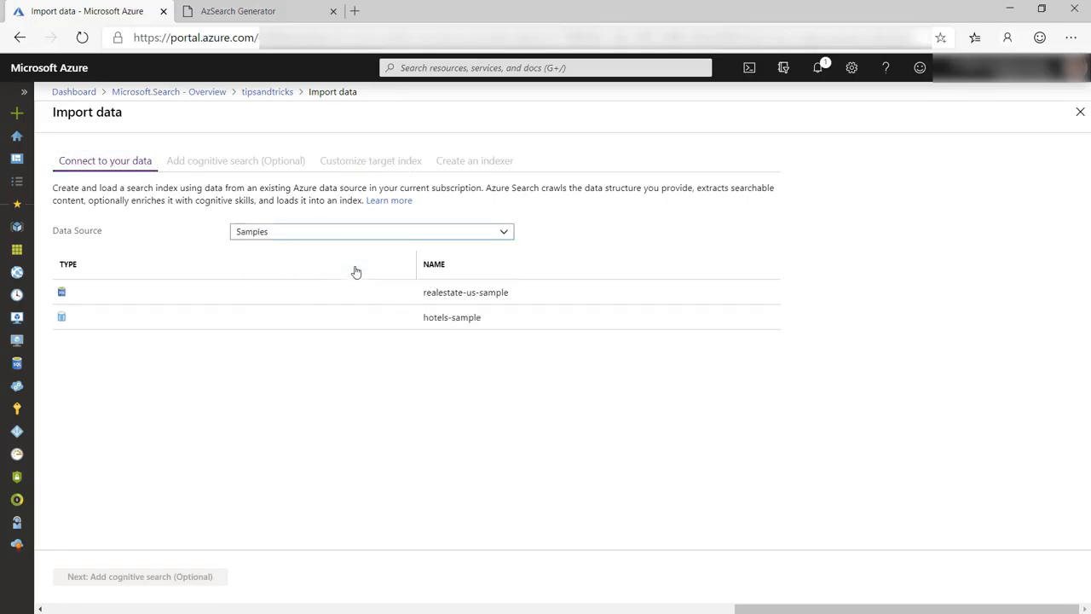
{"action": "left_click", "coordinate": [331, 300]}
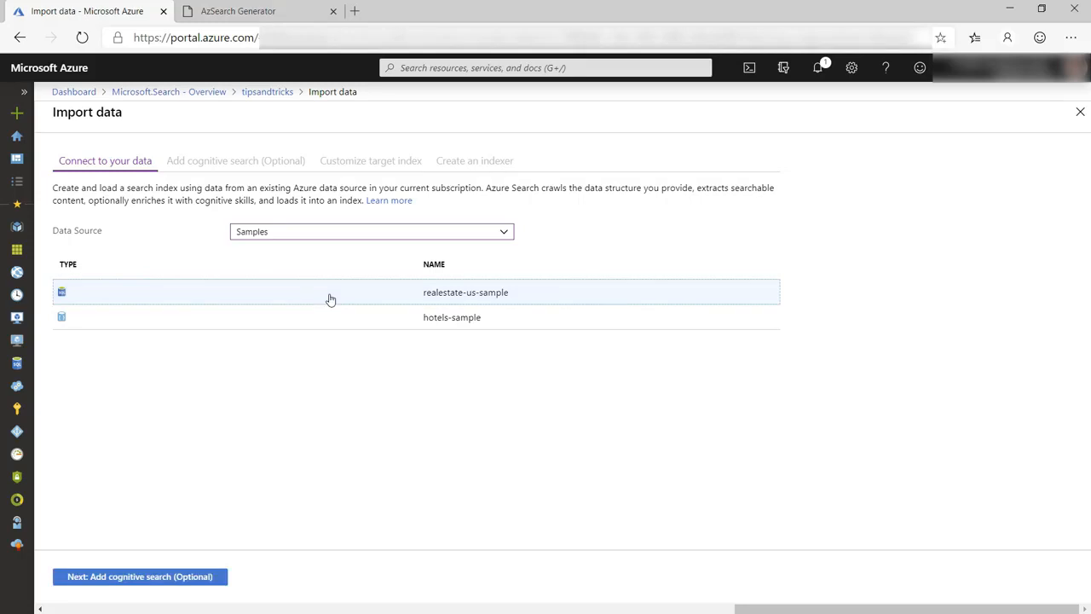
{"action": "left_click", "coordinate": [186, 577]}
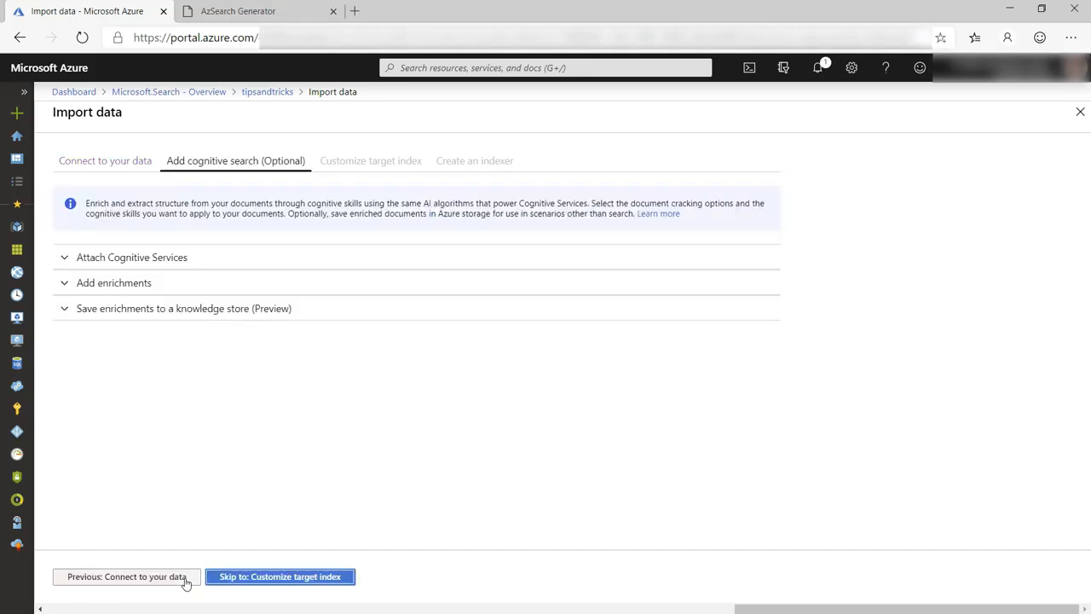
Start a new Cognitive Services resource for the import, named tipscognitiveservice and located in (Europe) West Europe
{"action": "left_click", "coordinate": [60, 263]}
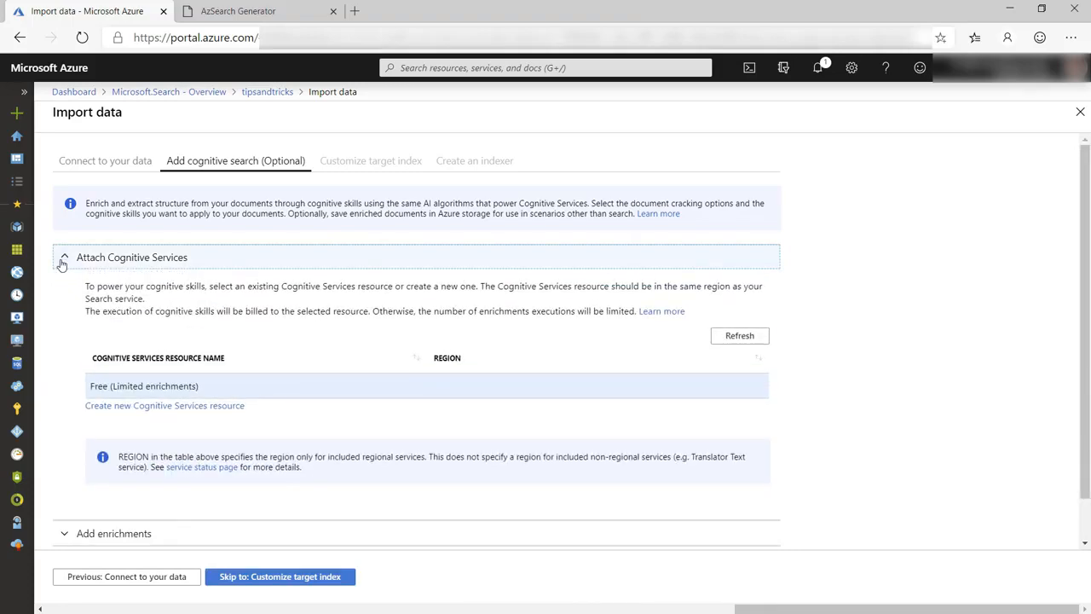
{"action": "left_click", "coordinate": [202, 407]}
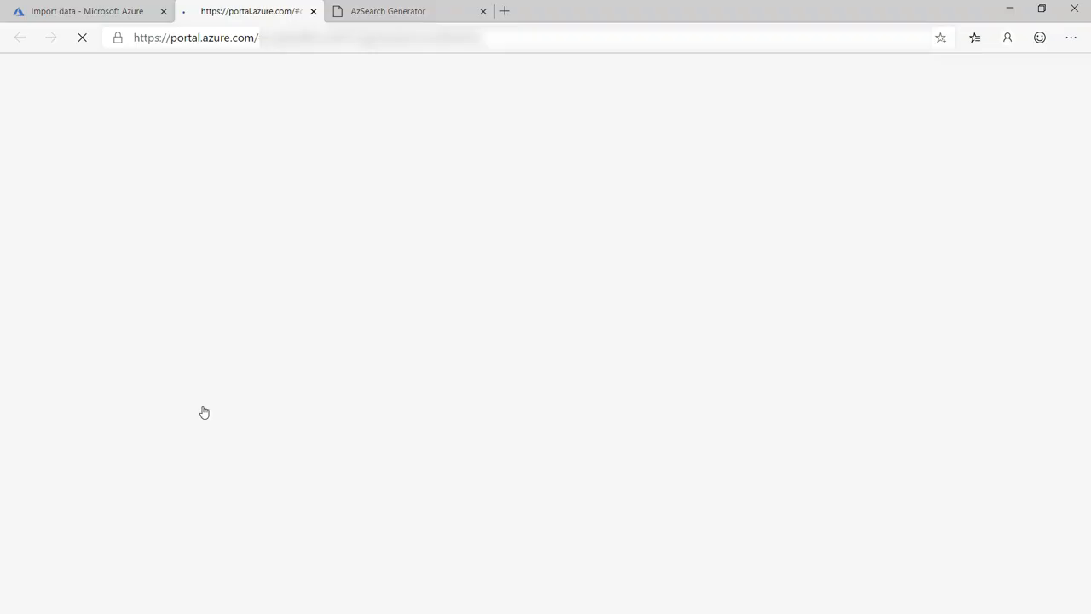
{"action": "type", "text": "ti"}
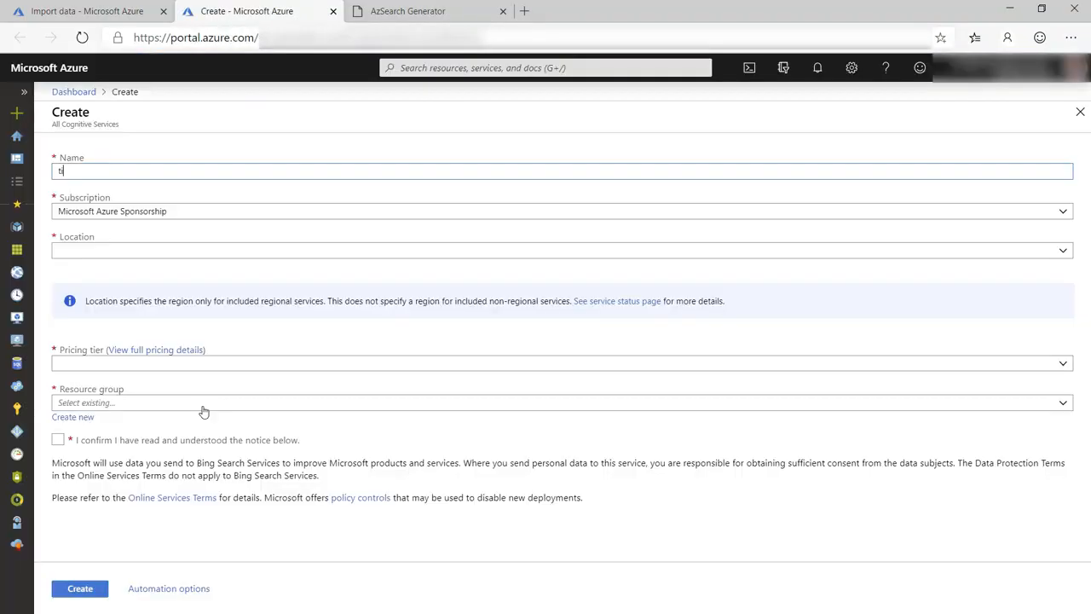
{"action": "type", "text": "pscognitiveservice"}
{"action": "left_click", "coordinate": [217, 250]}
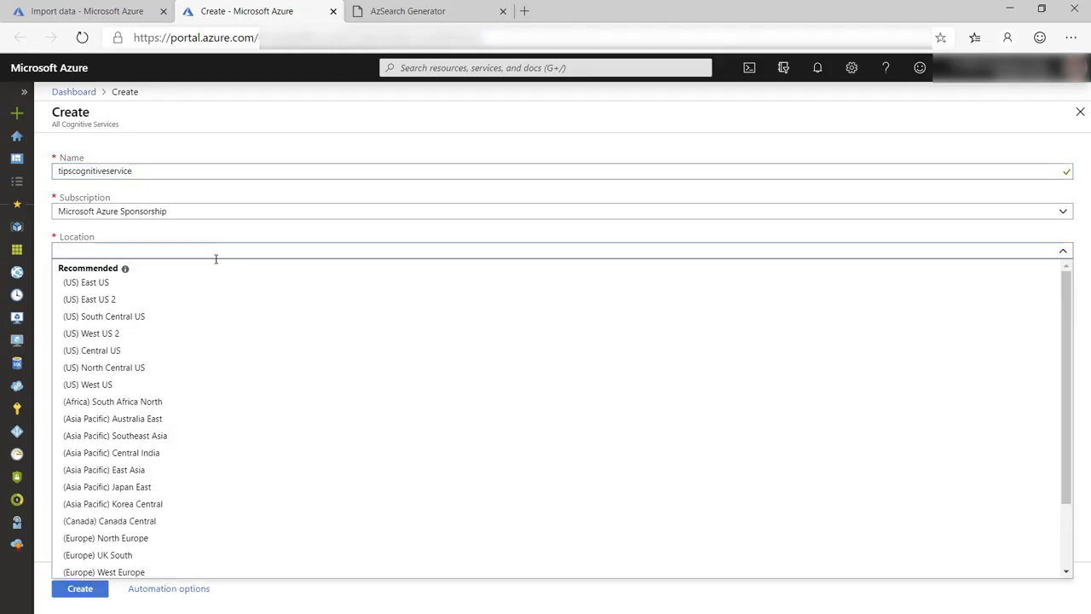
{"action": "left_click", "coordinate": [115, 572]}
Choose pricing tier S0 and resource group azuretipsandtricks, accept the notice and create the Cognitive Services resource
{"action": "left_click", "coordinate": [201, 361]}
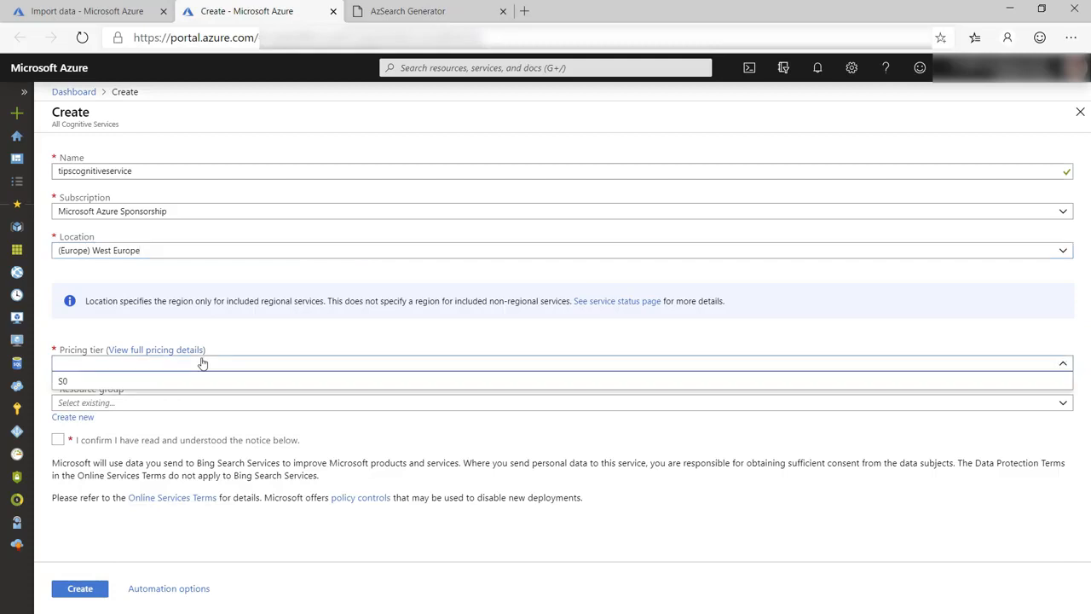
{"action": "left_click", "coordinate": [185, 380]}
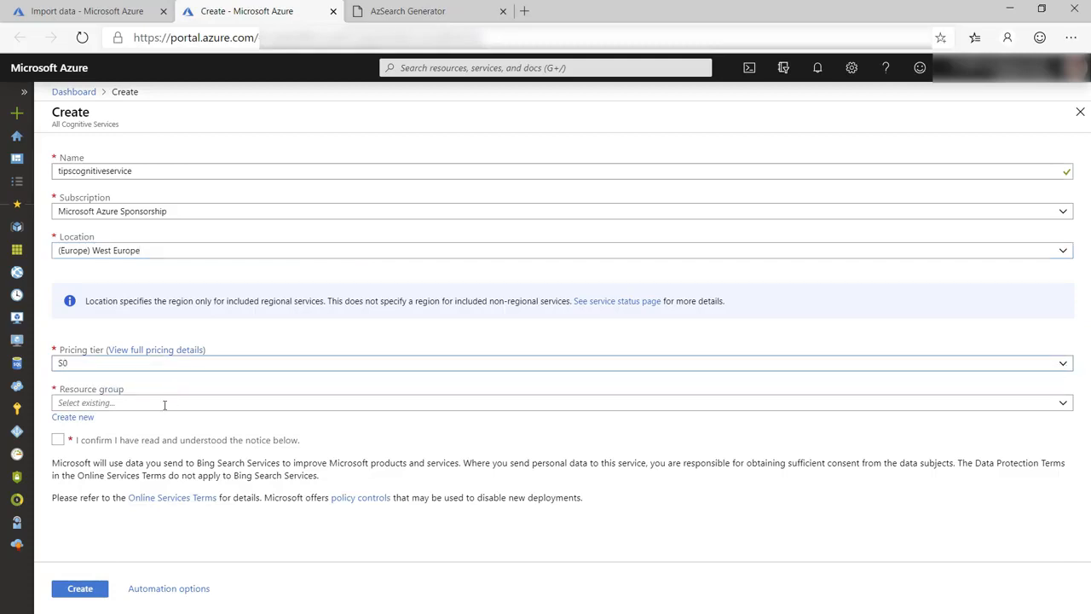
{"action": "left_click", "coordinate": [163, 404]}
{"action": "left_click", "coordinate": [142, 440]}
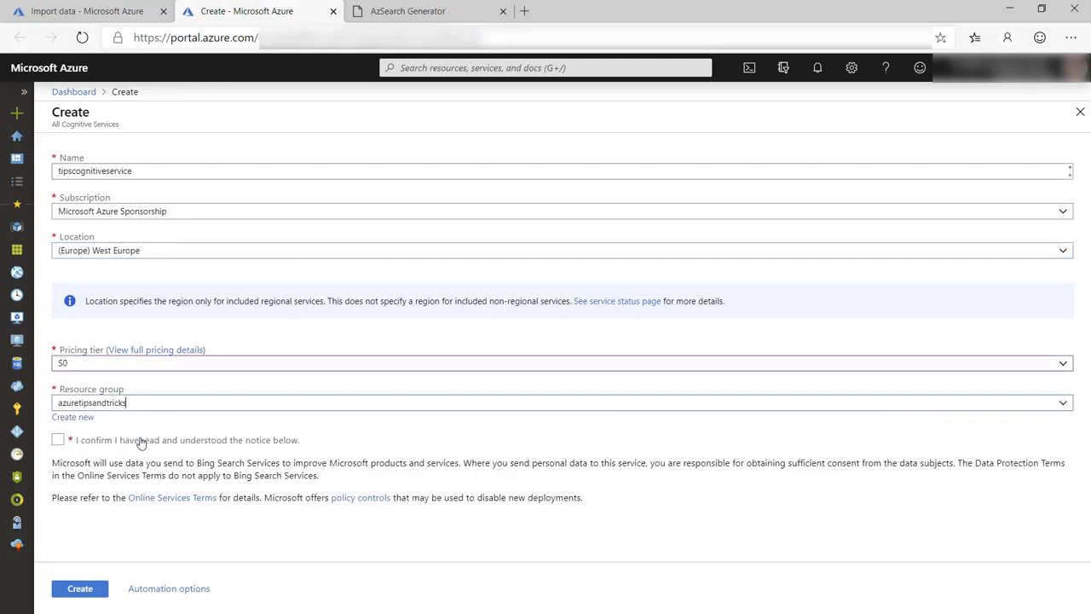
{"action": "left_click", "coordinate": [136, 440]}
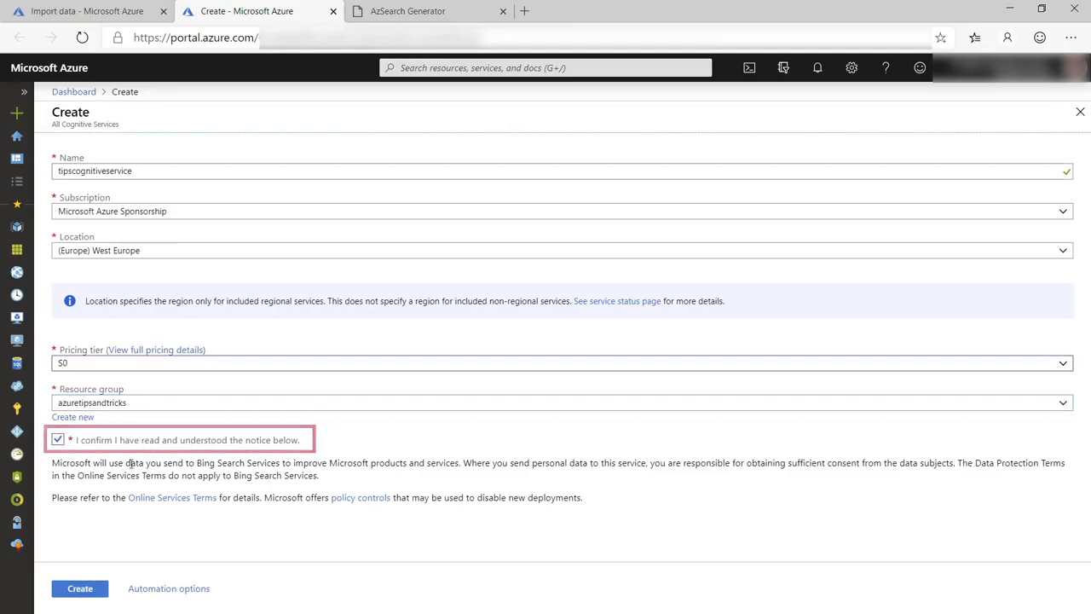
{"action": "left_click", "coordinate": [88, 593]}
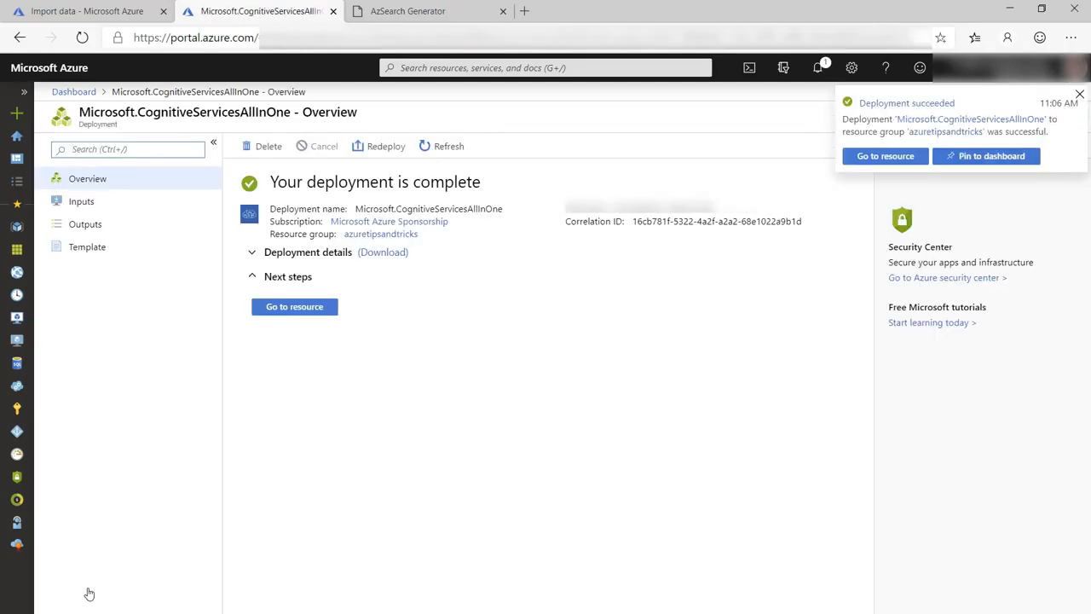
Return to the data import, refresh the Cognitive Services resources and attach tipscognitiveservice
{"action": "left_click", "coordinate": [139, 15]}
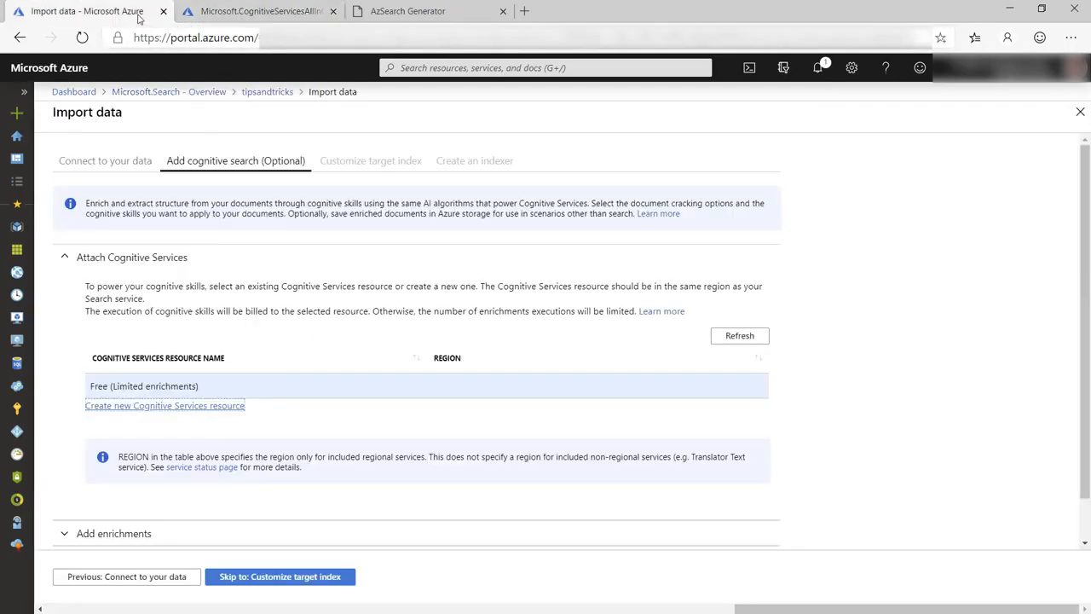
{"action": "left_click", "coordinate": [724, 338]}
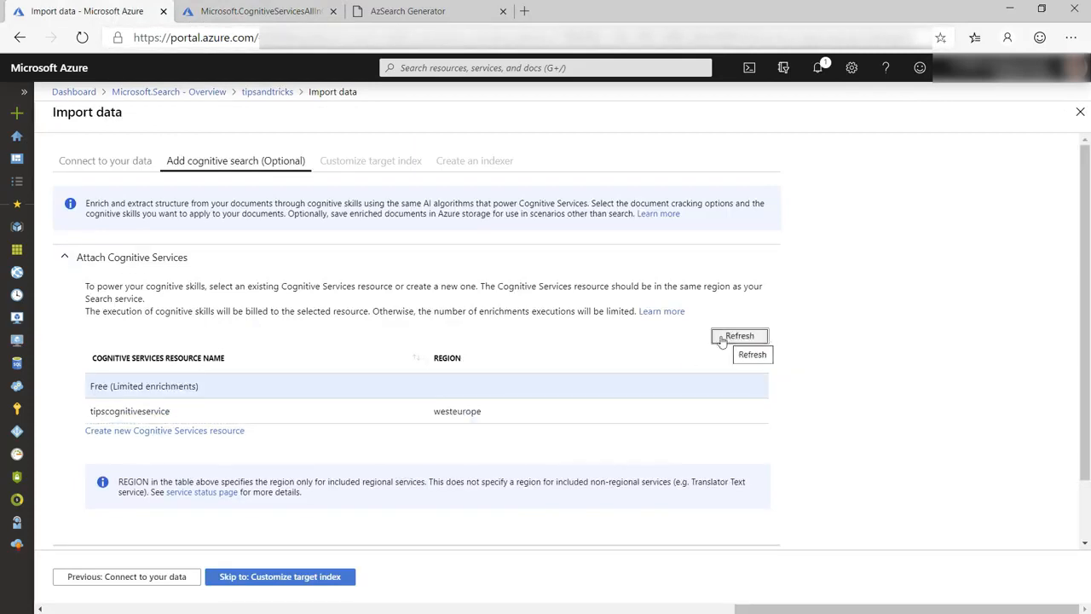
{"action": "left_click", "coordinate": [306, 412]}
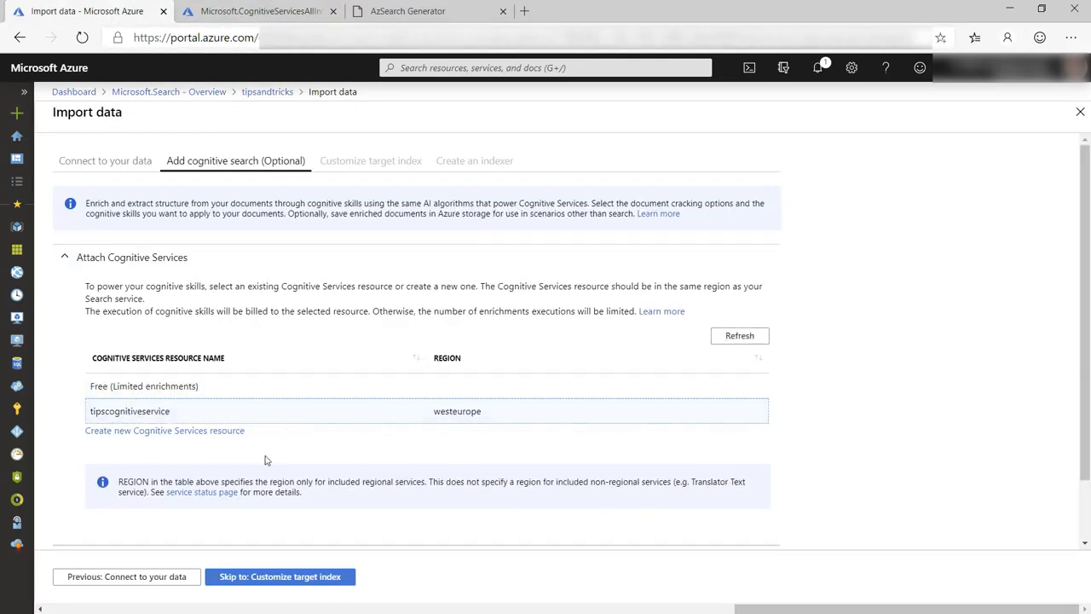
Set the enrichments' source data field to description and the enrichment granularity level to Sentences
{"action": "scroll", "coordinate": [265, 461], "scroll_direction": "down", "scroll_amount": 1}
{"action": "left_click", "coordinate": [146, 488]}
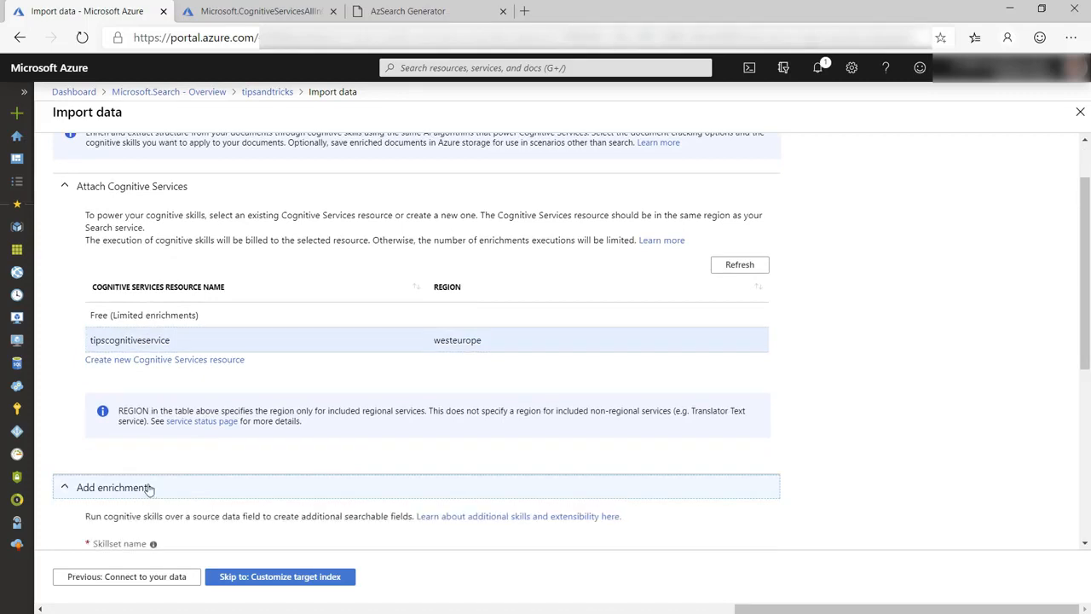
{"action": "scroll", "coordinate": [149, 489], "scroll_direction": "down", "scroll_amount": 4}
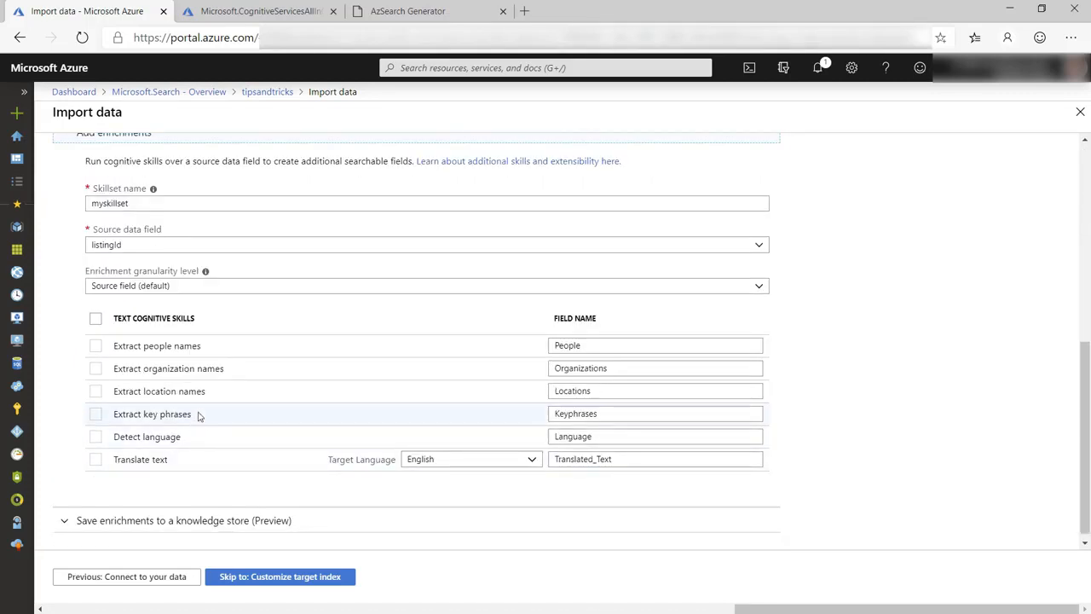
{"action": "left_click", "coordinate": [219, 247]}
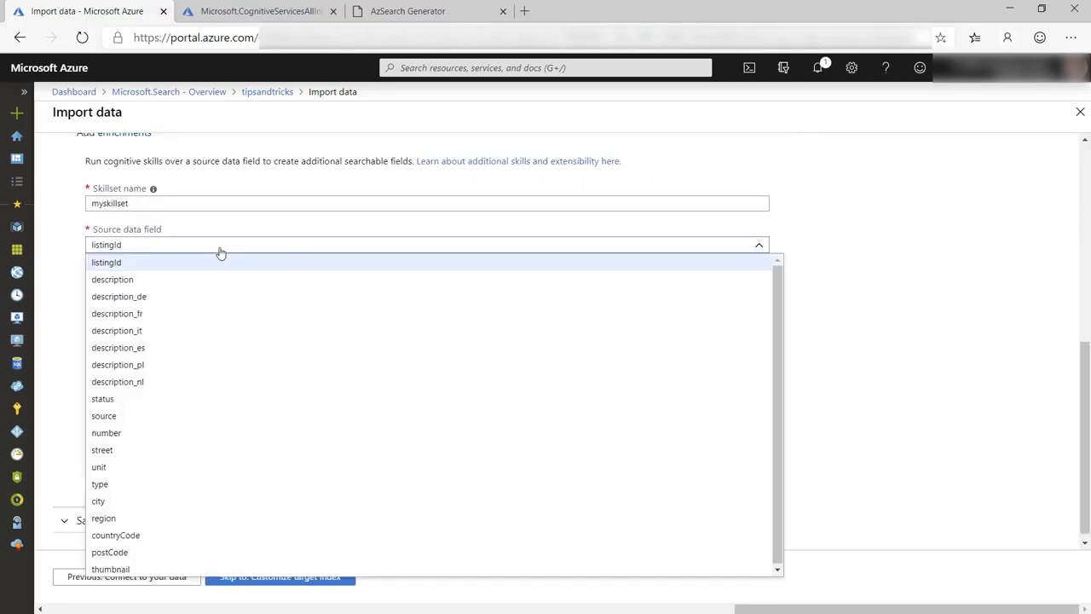
{"action": "left_click", "coordinate": [188, 282]}
{"action": "left_click", "coordinate": [243, 290]}
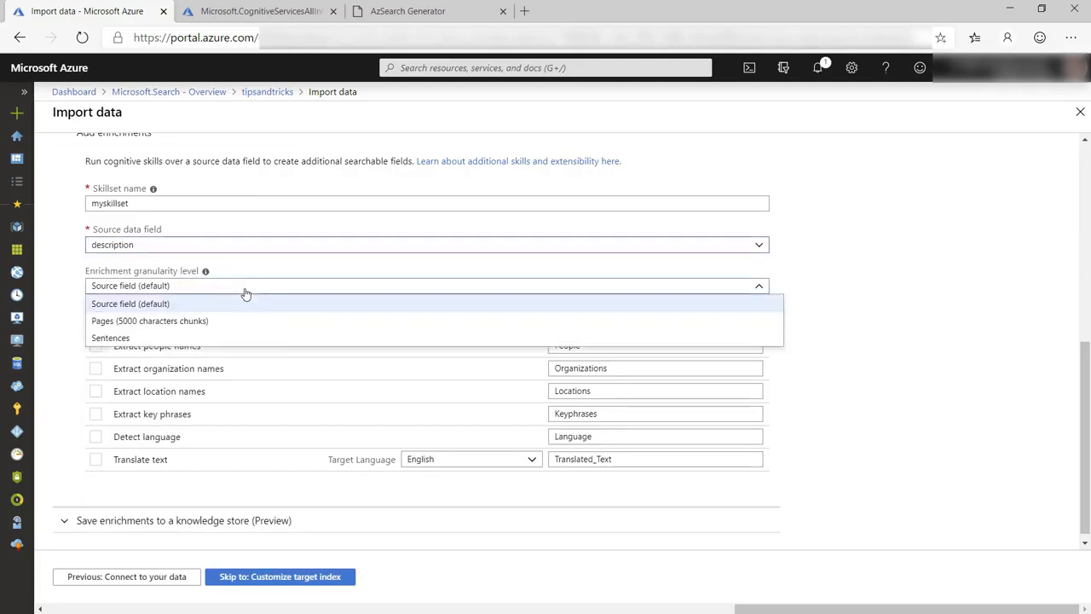
{"action": "left_click", "coordinate": [180, 340]}
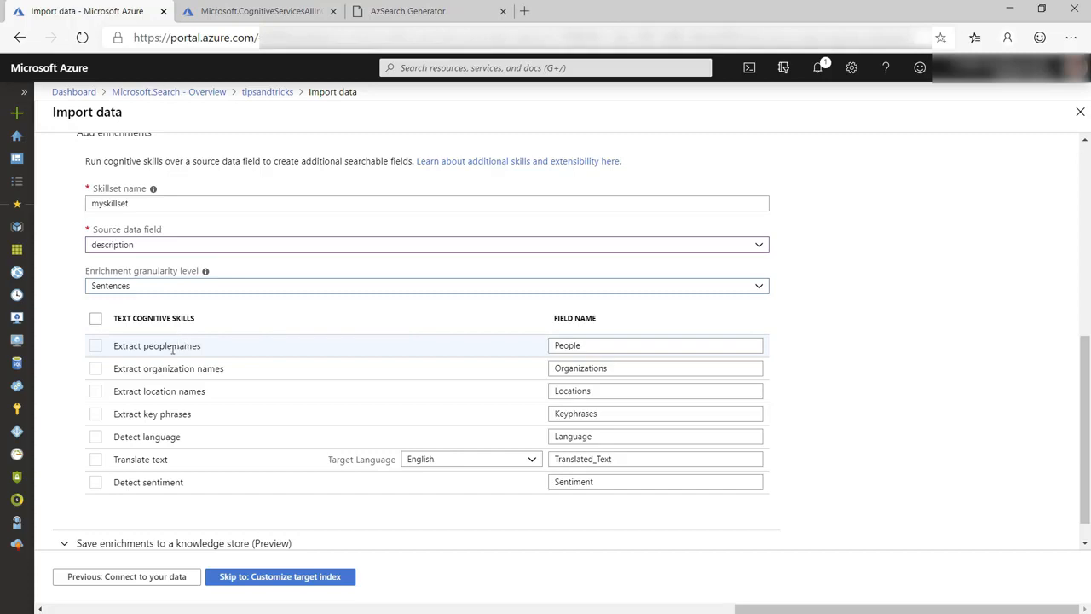
Enable the skills Extract key phrases, Translate text with Afrikaans as the target language, and Detect sentiment
{"action": "left_click", "coordinate": [95, 415]}
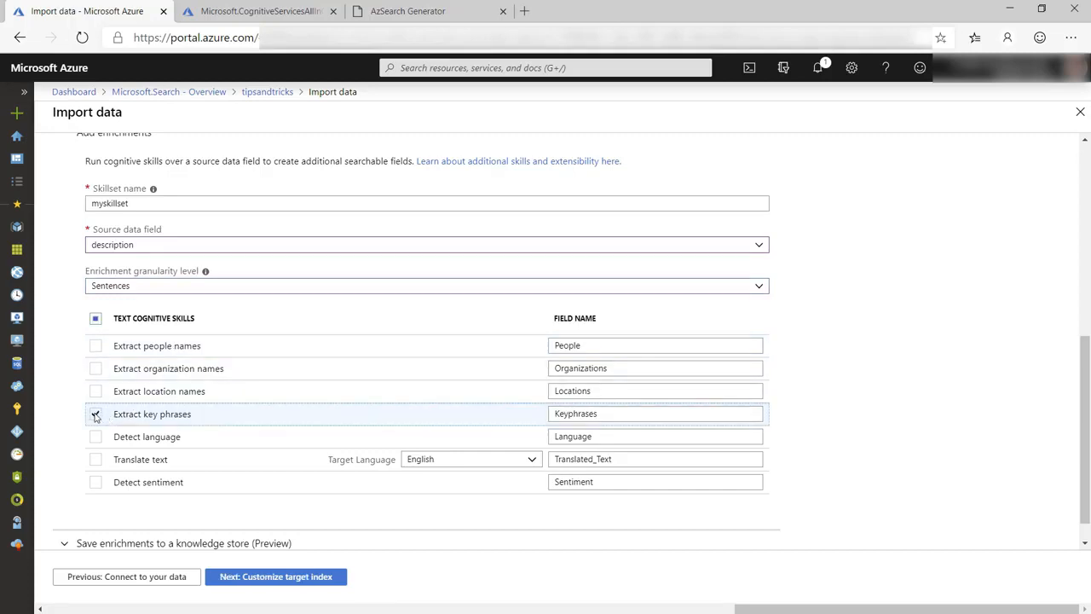
{"action": "left_click", "coordinate": [95, 460]}
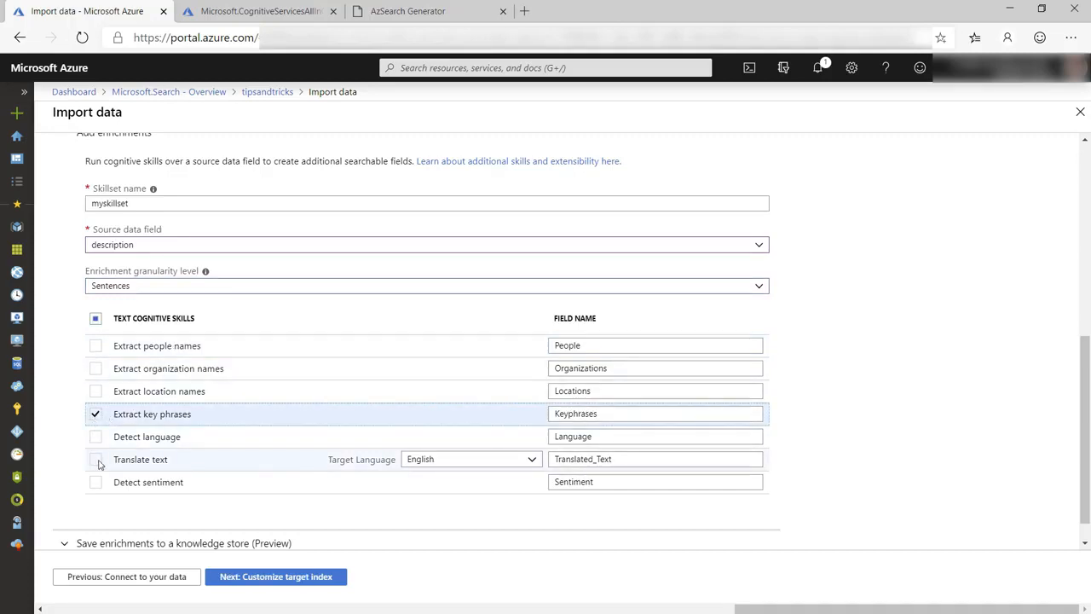
{"action": "left_click", "coordinate": [531, 459]}
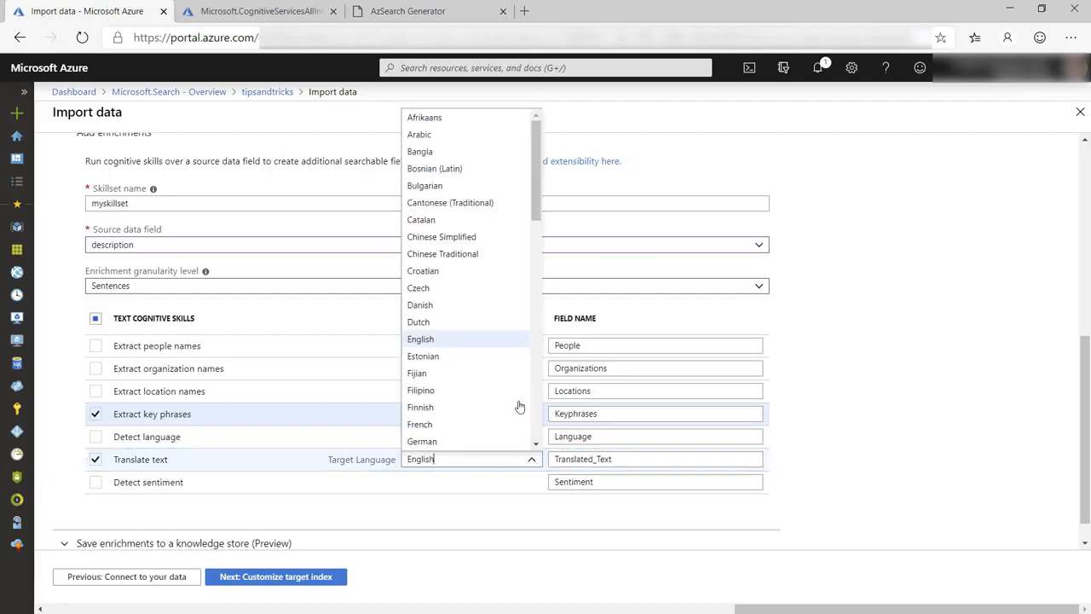
{"action": "left_click", "coordinate": [451, 117]}
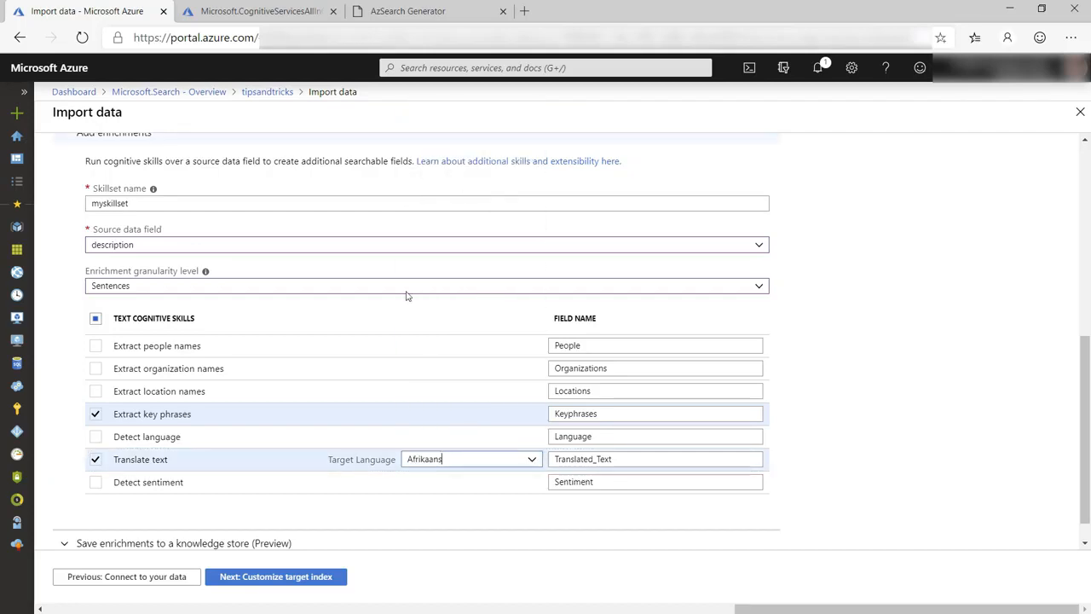
{"action": "left_click", "coordinate": [95, 483]}
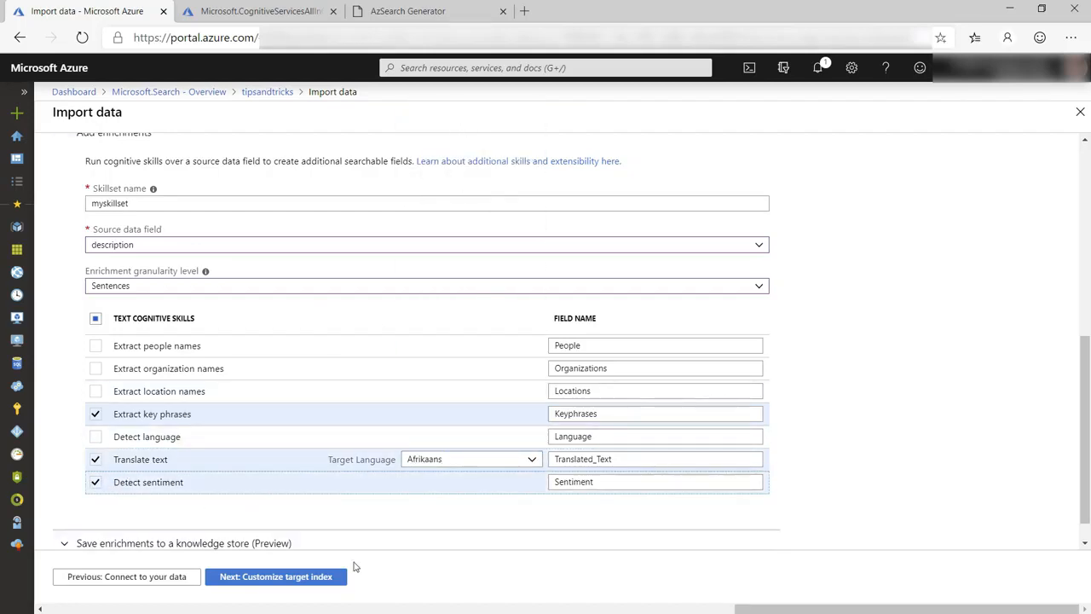
Accept the default fields of the target index realestate-us-sample and submit the import with the indexer myindexer
{"action": "left_click", "coordinate": [311, 577]}
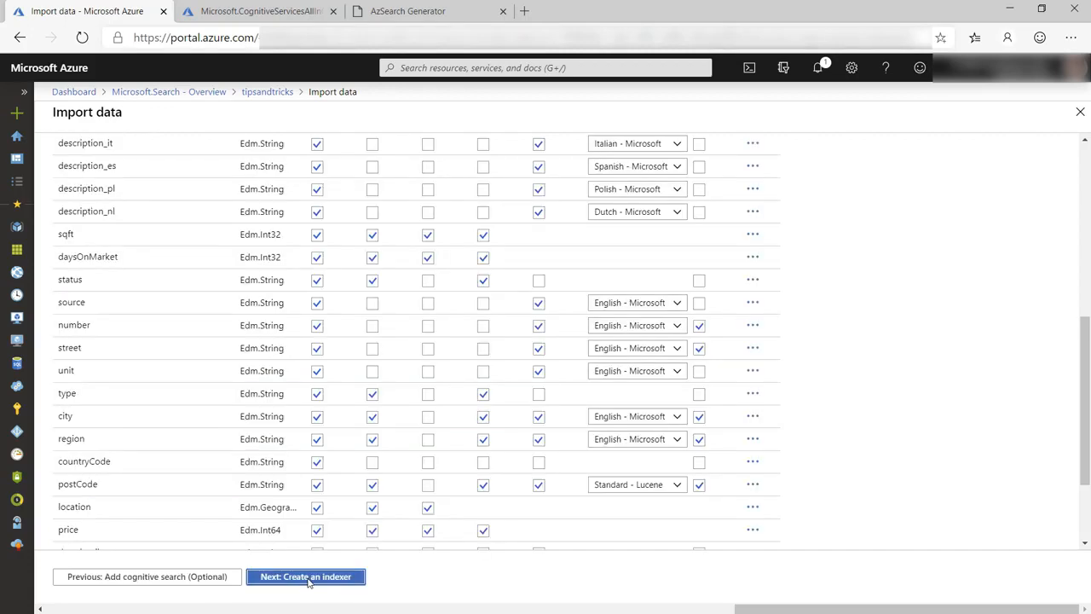
{"action": "scroll", "coordinate": [956, 438], "scroll_direction": "up", "scroll_amount": 10}
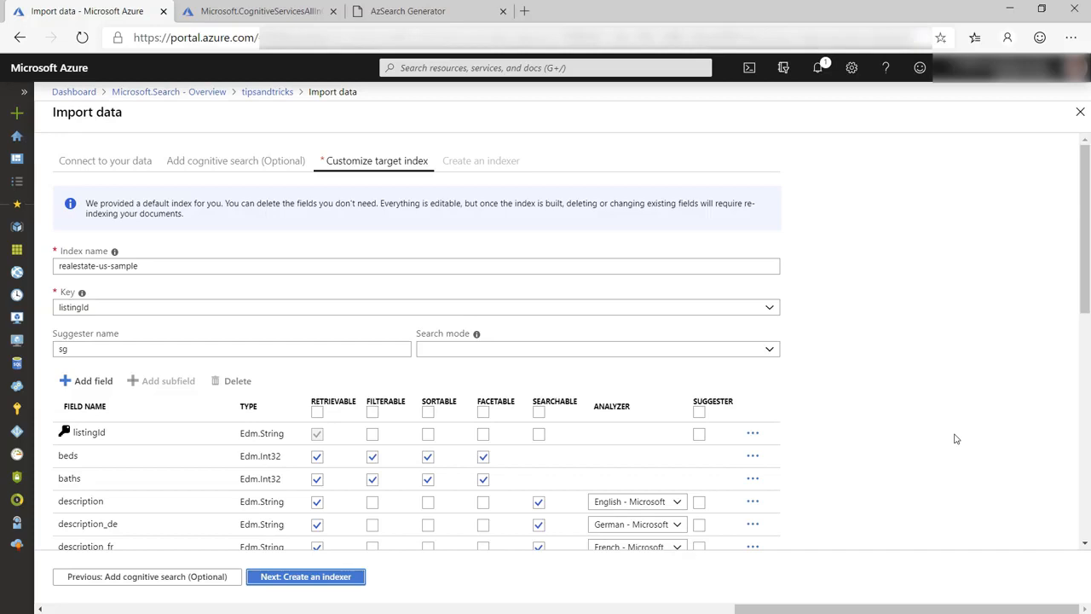
{"action": "scroll", "coordinate": [957, 438], "scroll_direction": "down", "scroll_amount": 6}
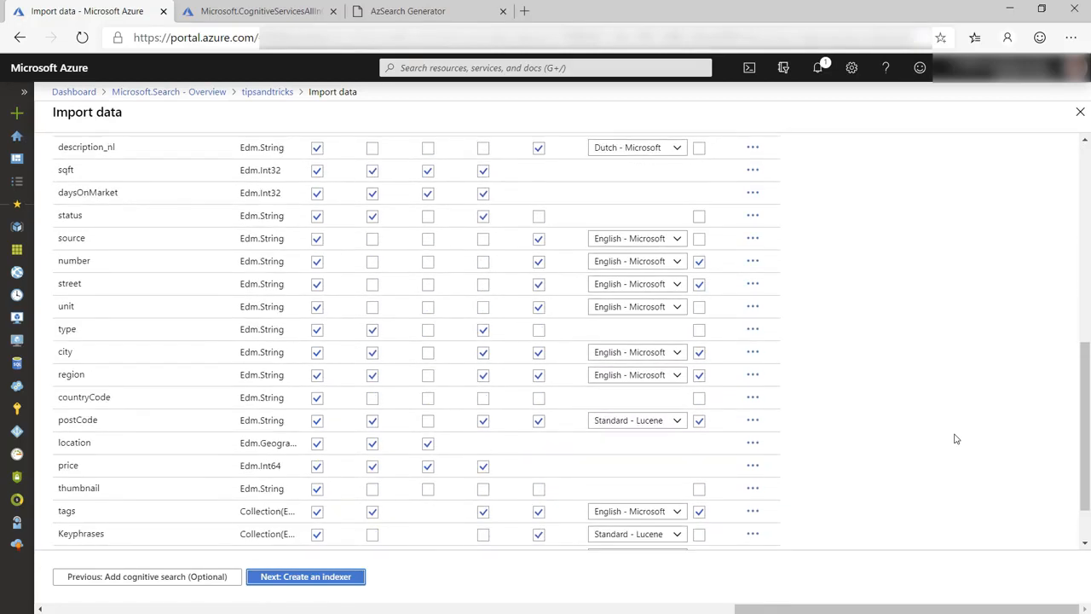
{"action": "scroll", "coordinate": [956, 438], "scroll_direction": "down", "scroll_amount": 2}
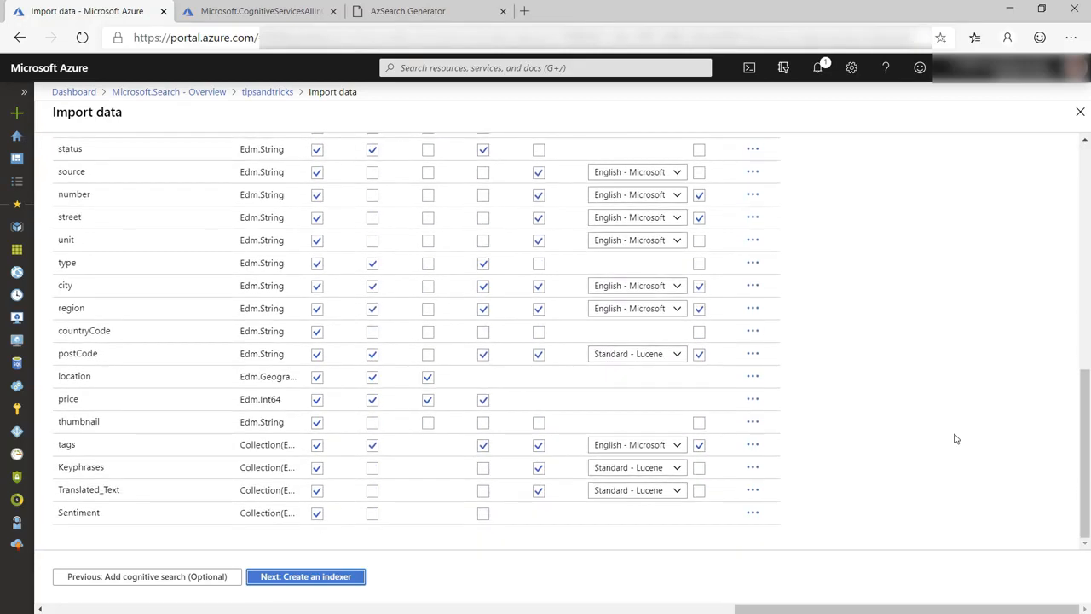
{"action": "left_click", "coordinate": [351, 587]}
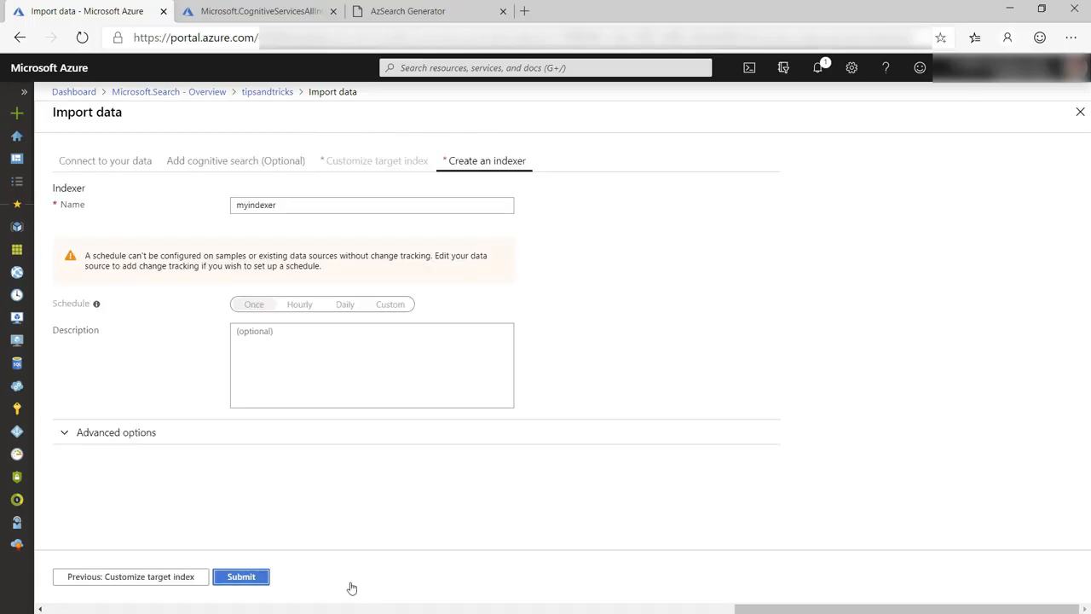
{"action": "left_click", "coordinate": [252, 577]}
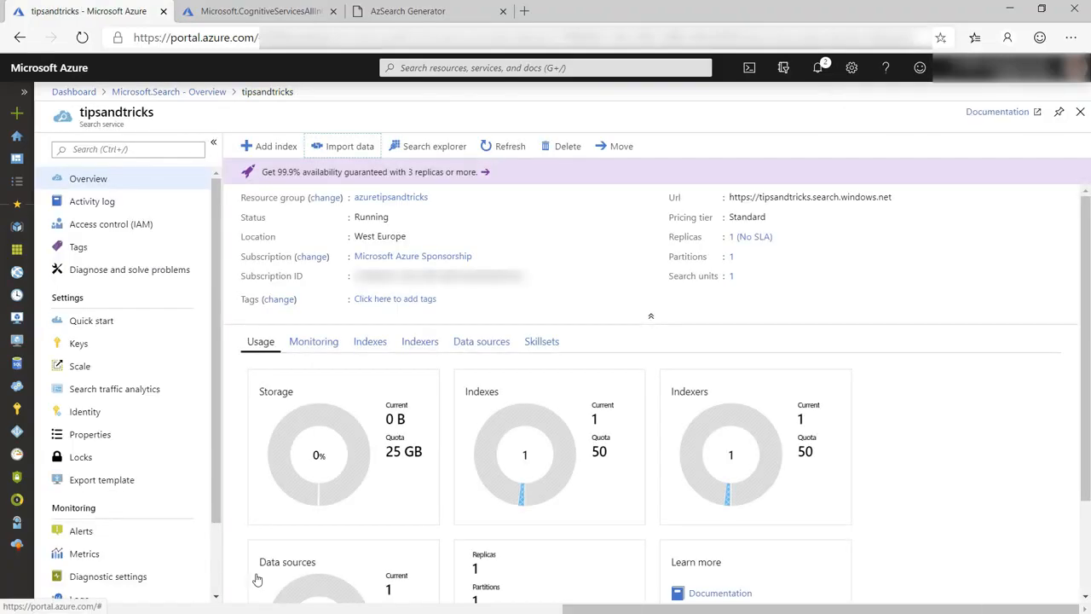
Check the indexer's run status and query the realestate-us-sample index for medina in Search explorer
{"action": "left_click", "coordinate": [419, 346]}
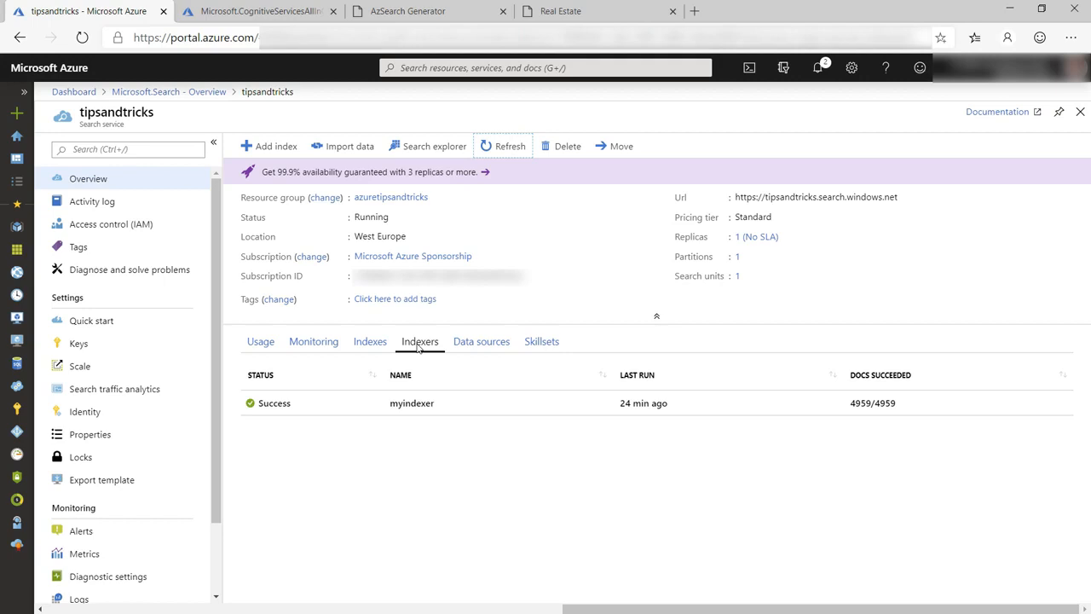
{"action": "left_click", "coordinate": [442, 149]}
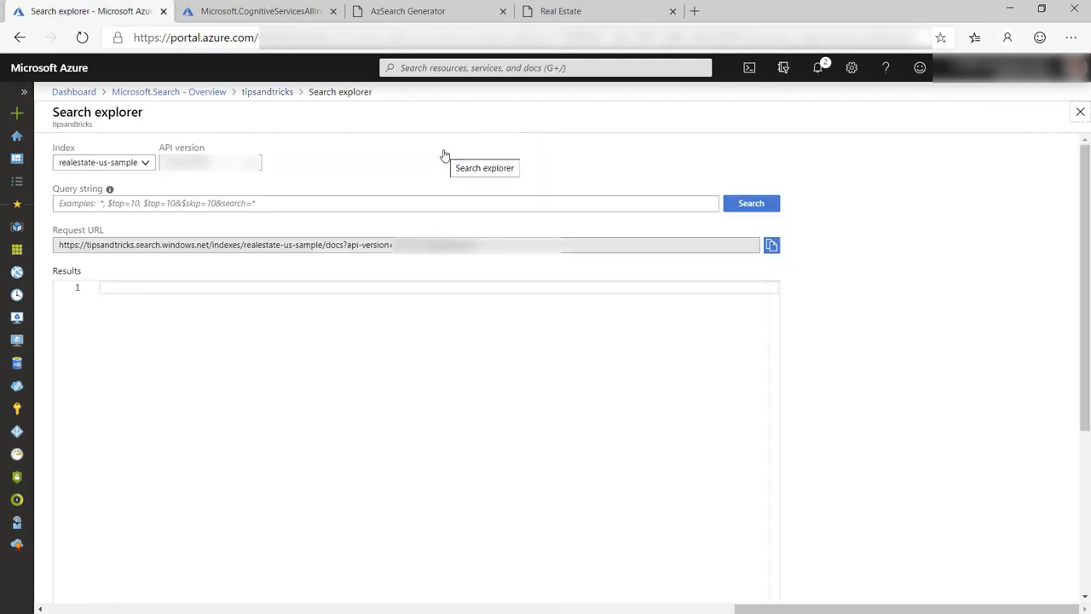
{"action": "left_click", "coordinate": [360, 204]}
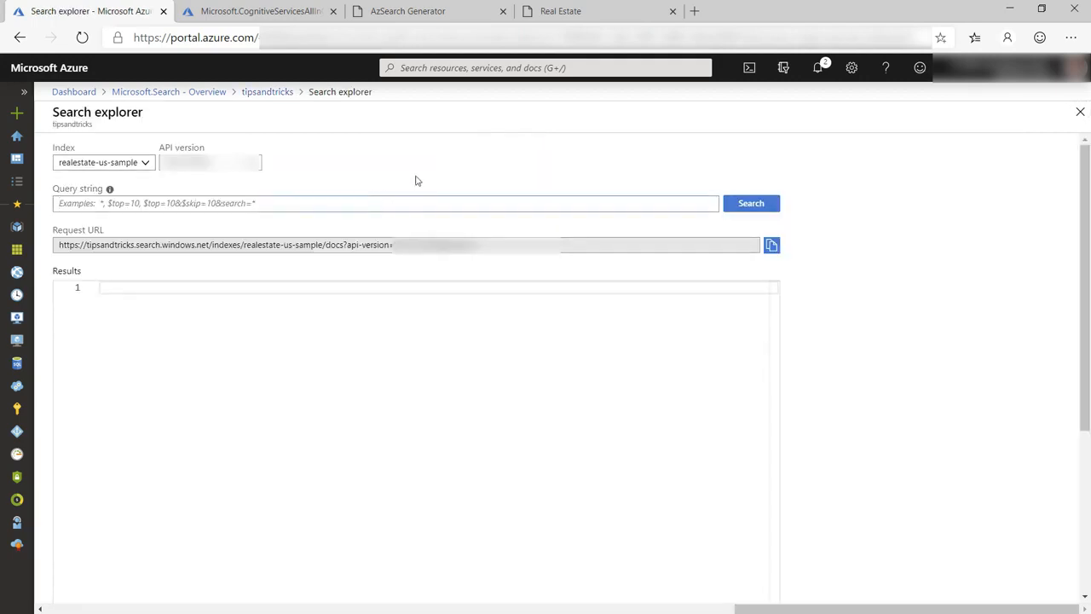
{"action": "type", "text": "medina"}
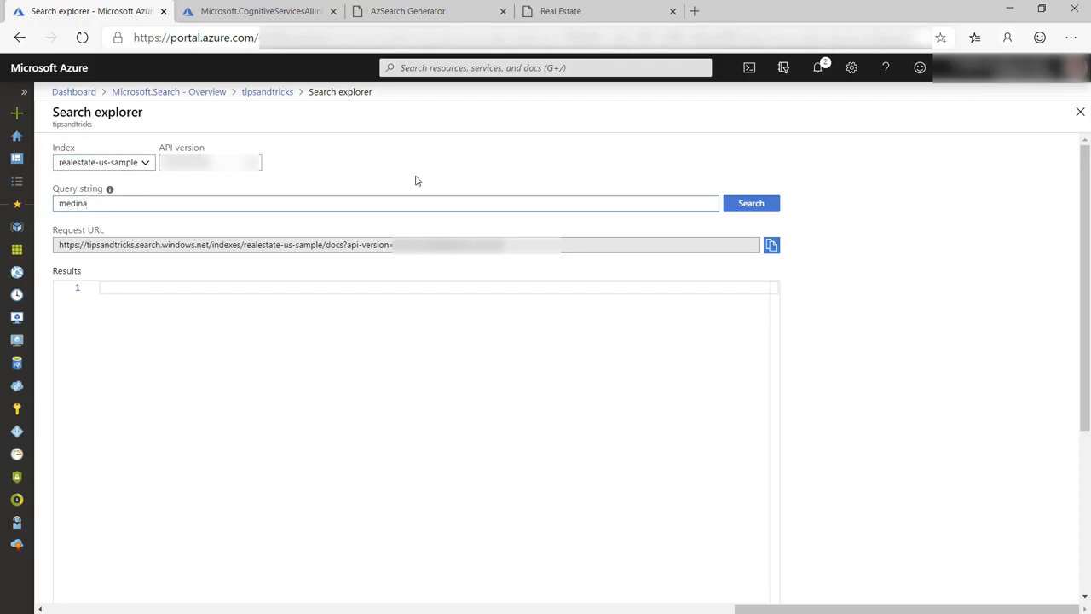
{"action": "key", "text": "Return"}
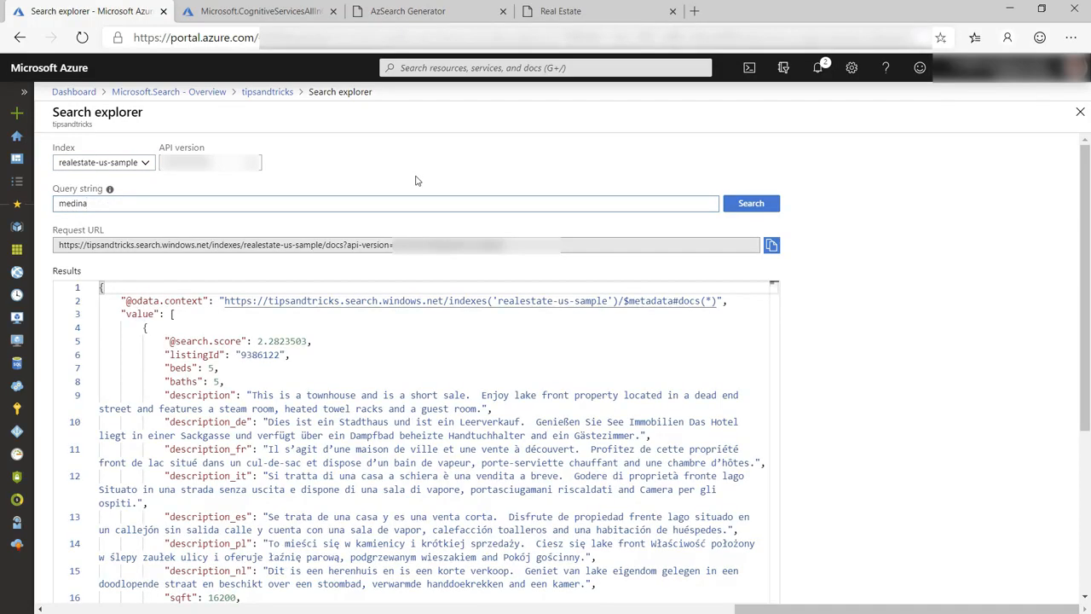
Examine the Keyphrases, Translated_Text and Sentiment fields of the first search result and return to the tipsandtricks service
{"action": "scroll", "coordinate": [673, 386], "scroll_direction": "down", "scroll_amount": 4}
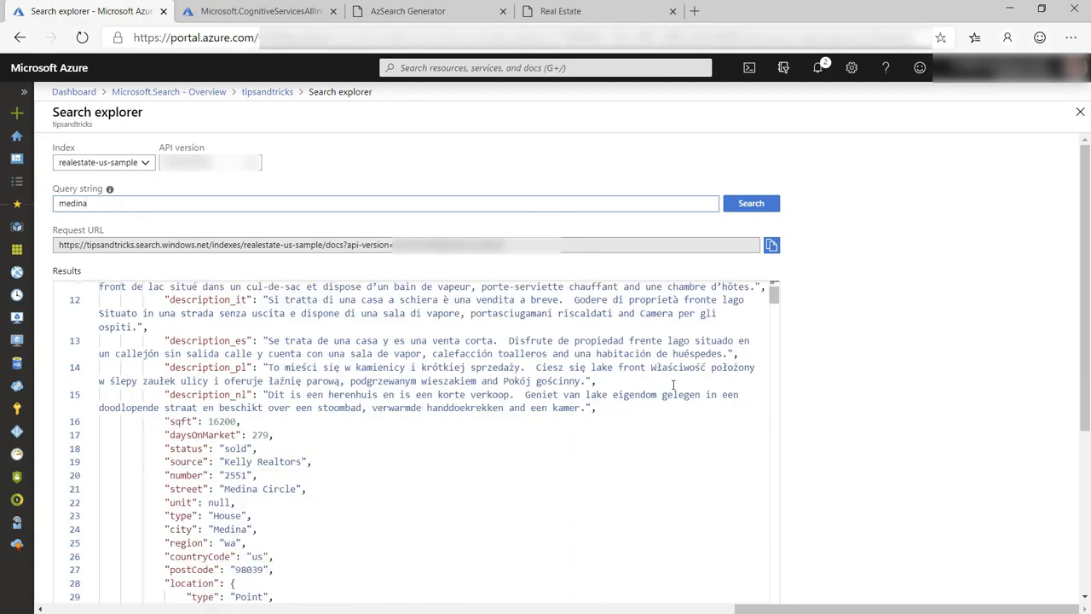
{"action": "scroll", "coordinate": [674, 385], "scroll_direction": "down", "scroll_amount": 3}
{"action": "scroll", "coordinate": [673, 385], "scroll_direction": "down", "scroll_amount": 8}
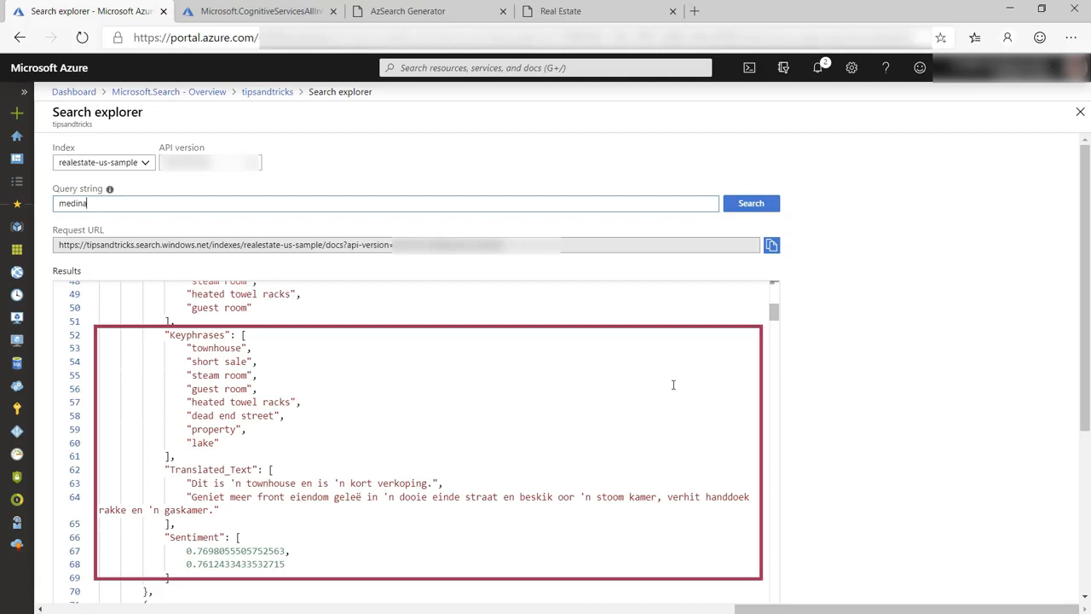
{"action": "scroll", "coordinate": [672, 384], "scroll_direction": "down", "scroll_amount": 1}
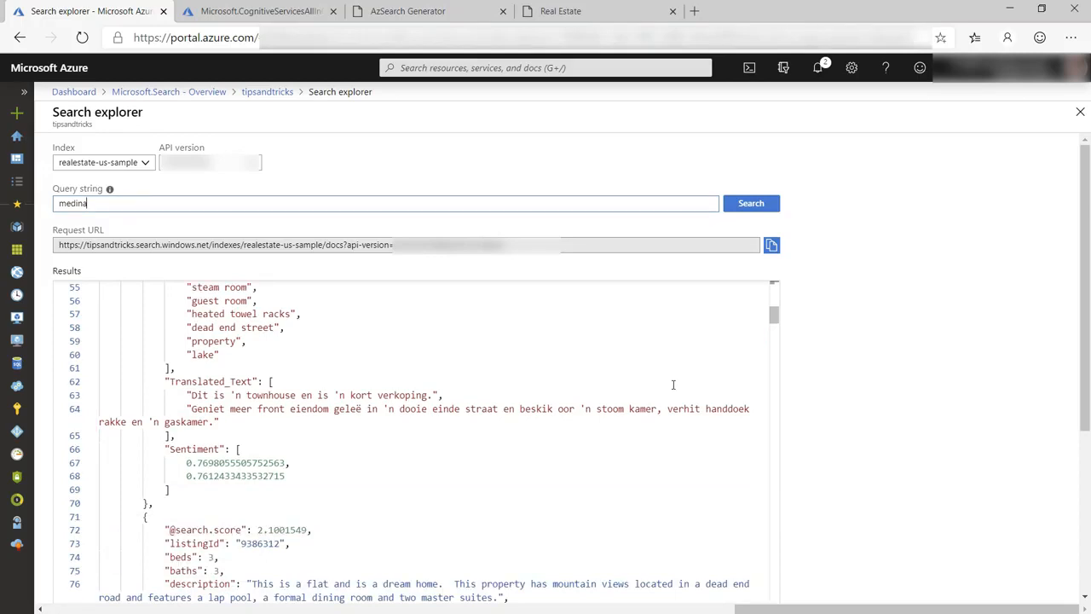
{"action": "left_click", "coordinate": [288, 95]}
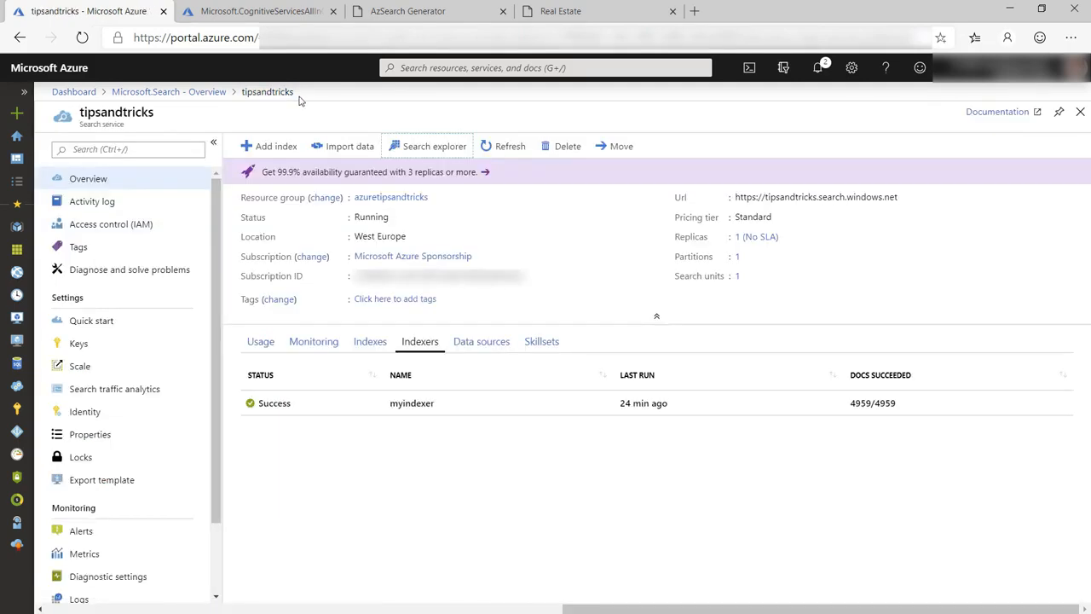
Copy the search service's primary admin key from the Azure portal into the Query Key field of AzSearch Generator
{"action": "left_click", "coordinate": [403, 14]}
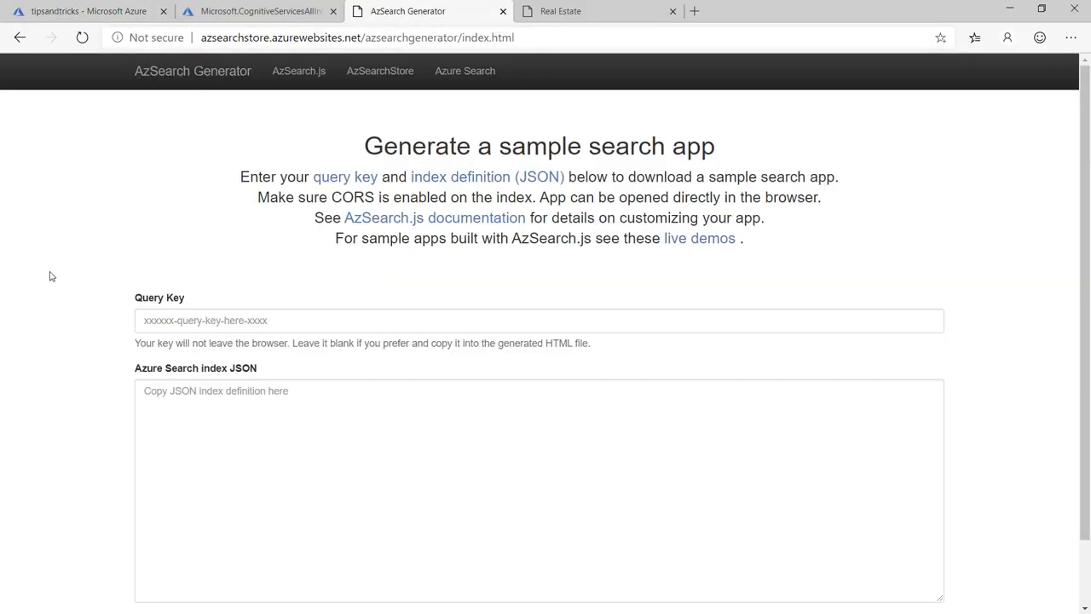
{"action": "scroll", "coordinate": [49, 276], "scroll_direction": "down", "scroll_amount": 1}
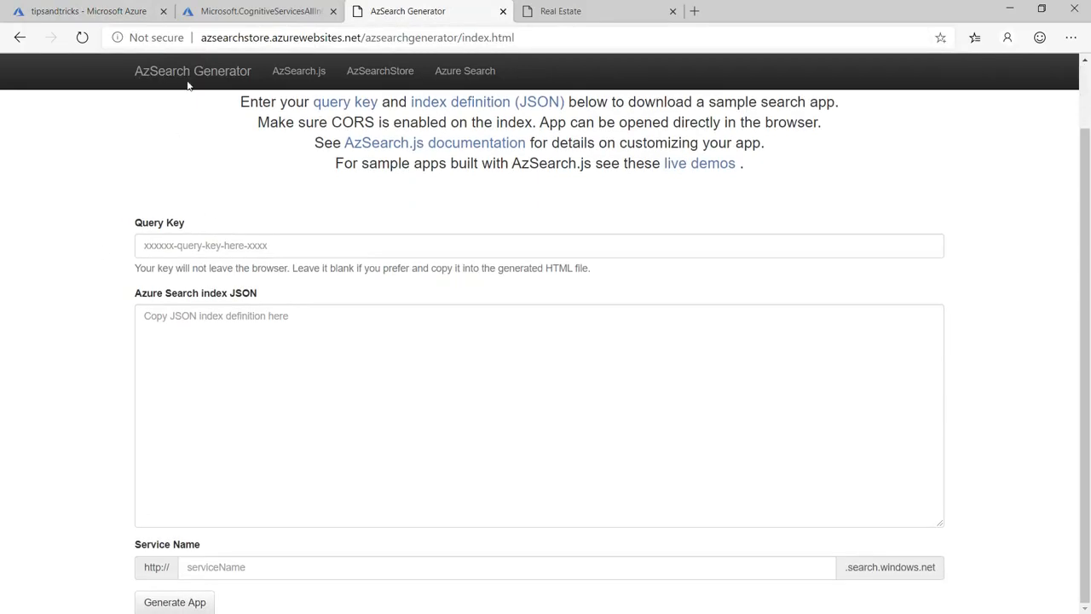
{"action": "left_click", "coordinate": [106, 12]}
{"action": "left_click", "coordinate": [77, 343]}
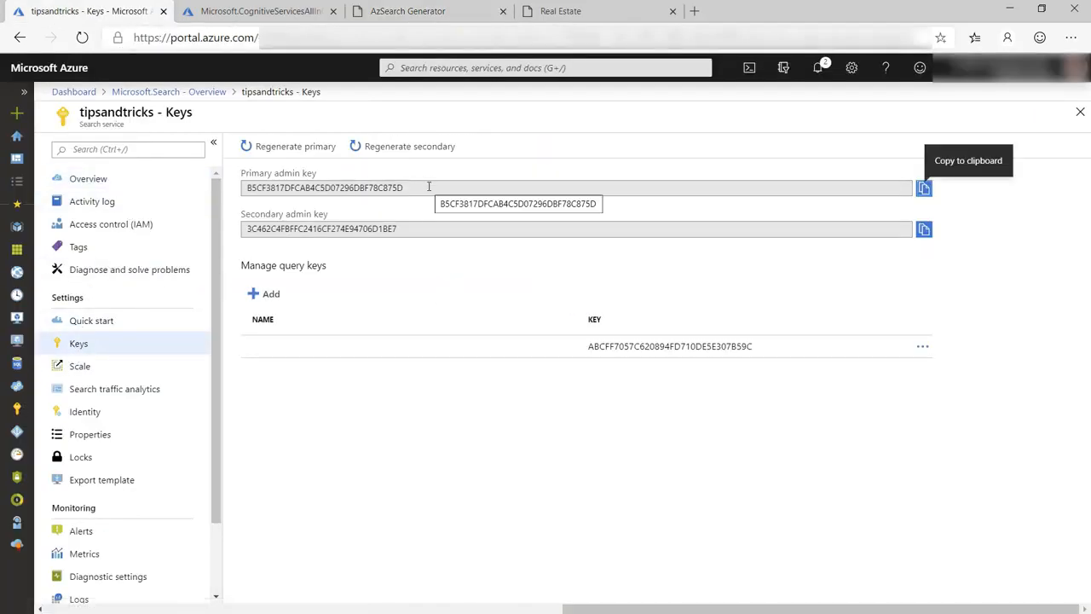
{"action": "left_click_drag", "start_coordinate": [429, 186], "coordinate": [146, 178]}
{"action": "key", "text": "ctrl+c"}
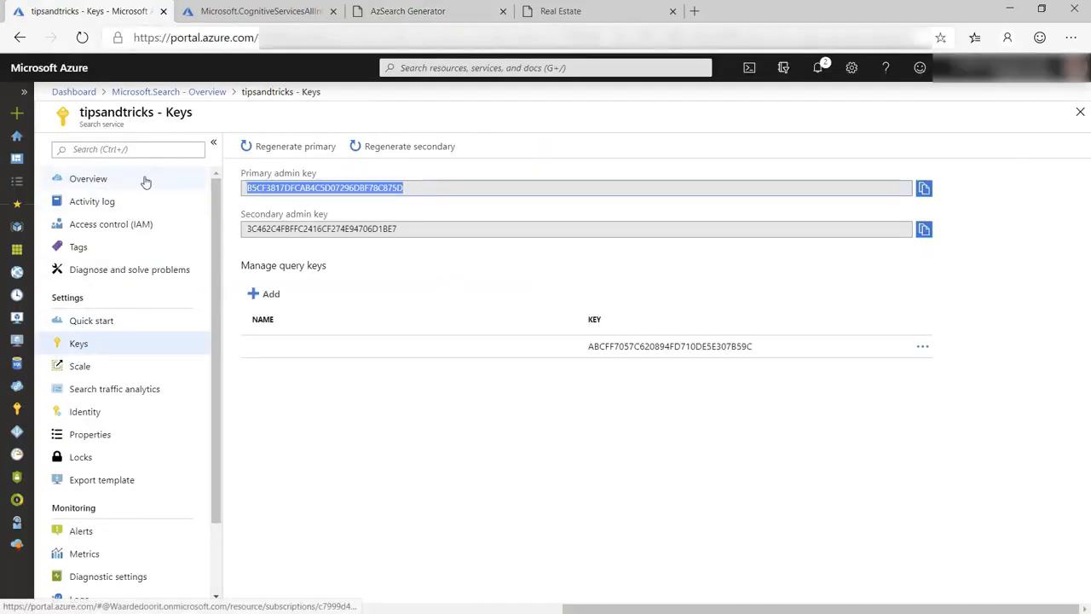
{"action": "left_click", "coordinate": [401, 12]}
{"action": "left_click", "coordinate": [304, 245]}
{"action": "key", "text": "ctrl+v"}
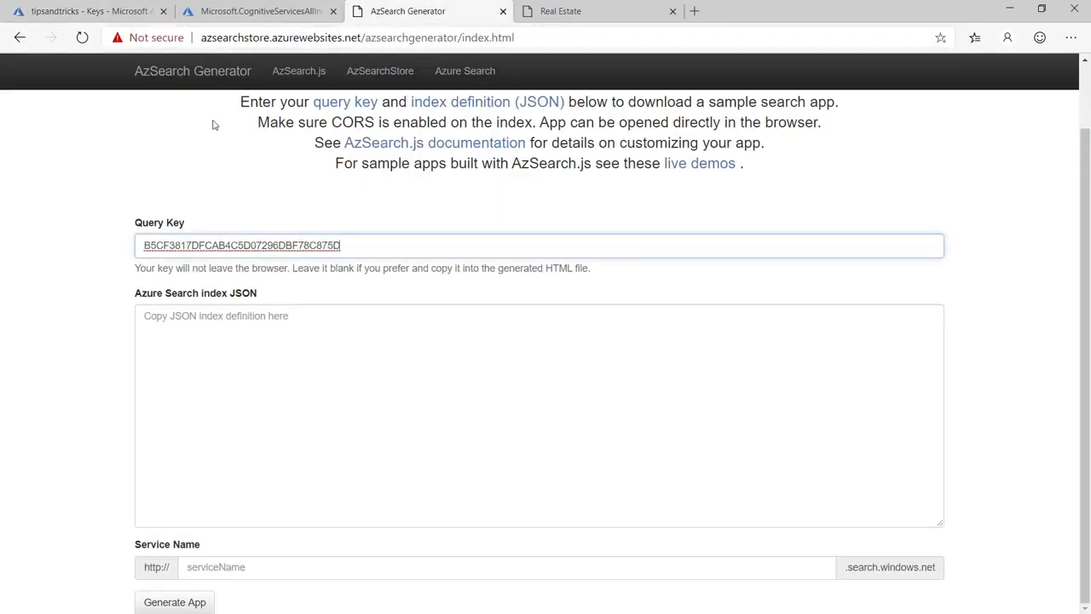
In the Azure portal, set the realestate-us-sample index's CORS allowed origin type to All and save the index
{"action": "left_click", "coordinate": [132, 12]}
{"action": "left_click", "coordinate": [95, 179]}
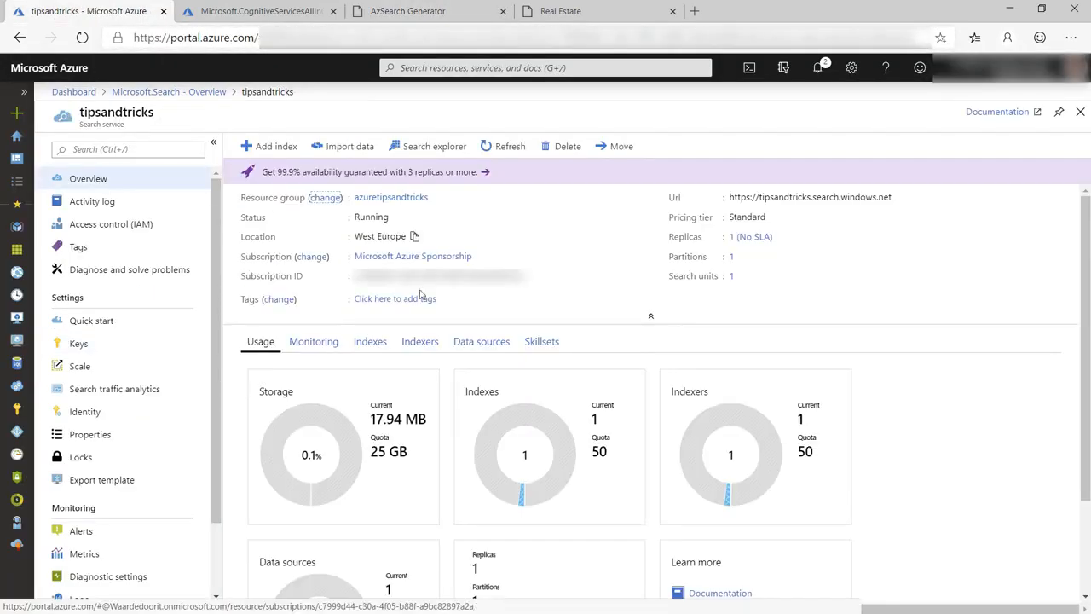
{"action": "left_click", "coordinate": [369, 341]}
{"action": "left_click", "coordinate": [315, 404]}
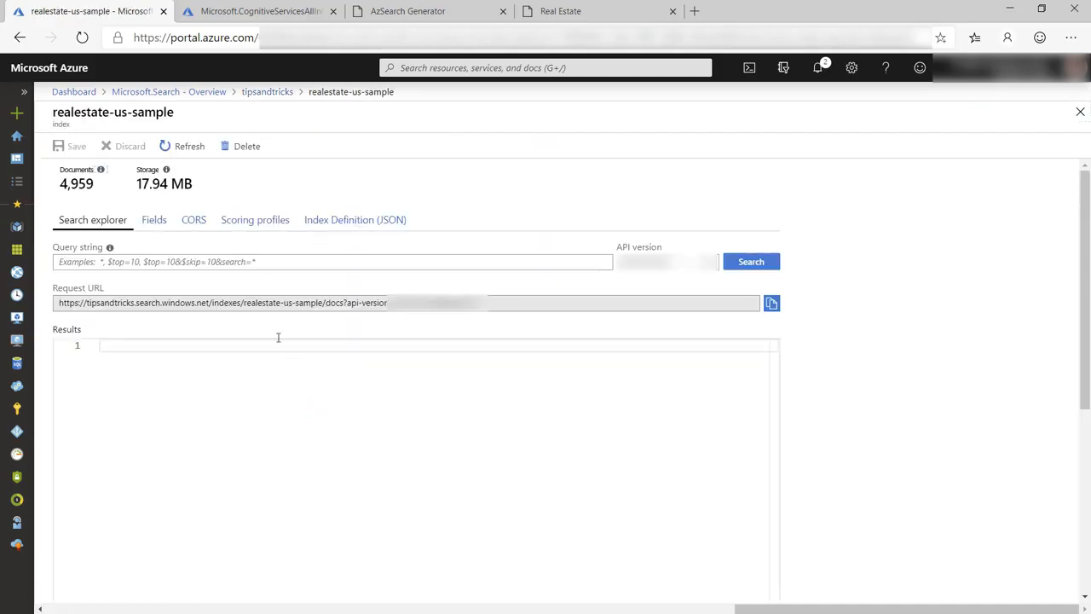
{"action": "left_click", "coordinate": [195, 220]}
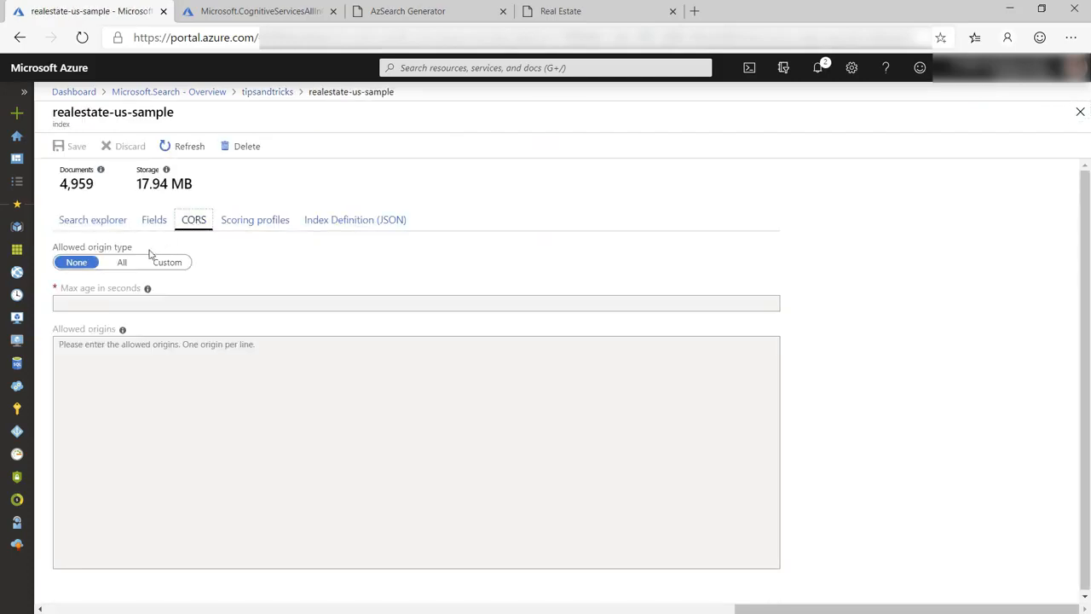
{"action": "left_click", "coordinate": [122, 262]}
{"action": "left_click", "coordinate": [74, 152]}
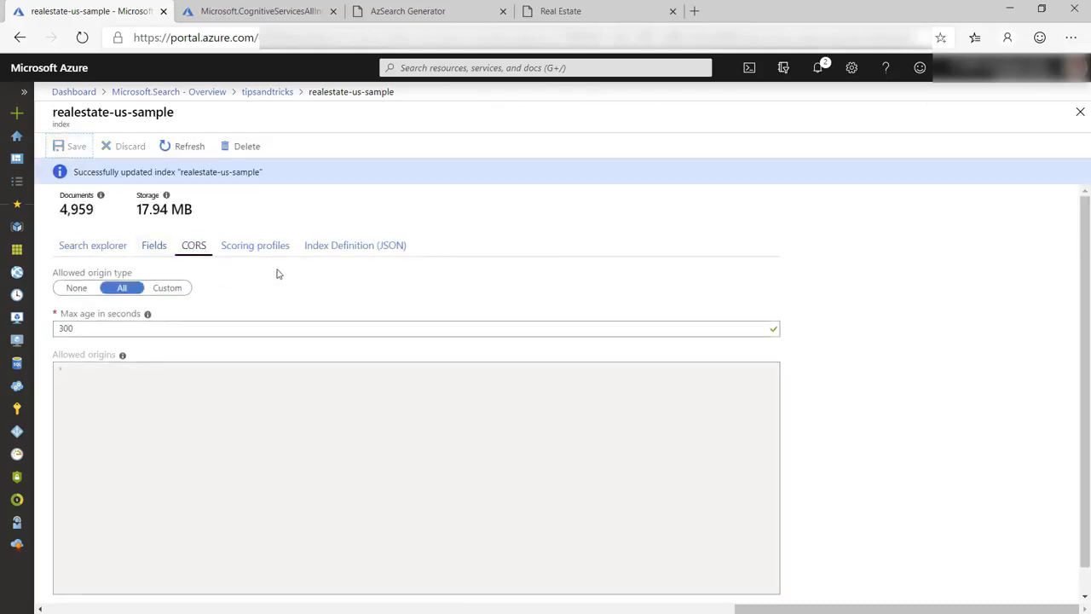
Copy the index's complete JSON definition into the Azure Search index JSON field of AzSearch Generator
{"action": "left_click", "coordinate": [338, 249]}
{"action": "left_click", "coordinate": [322, 301]}
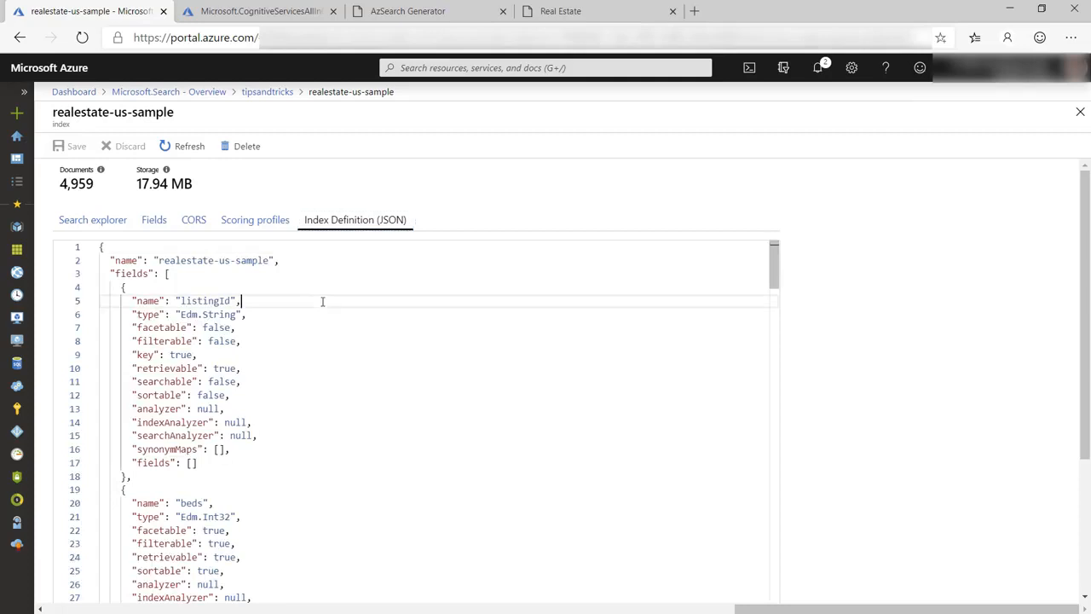
{"action": "key", "text": "ctrl+a"}
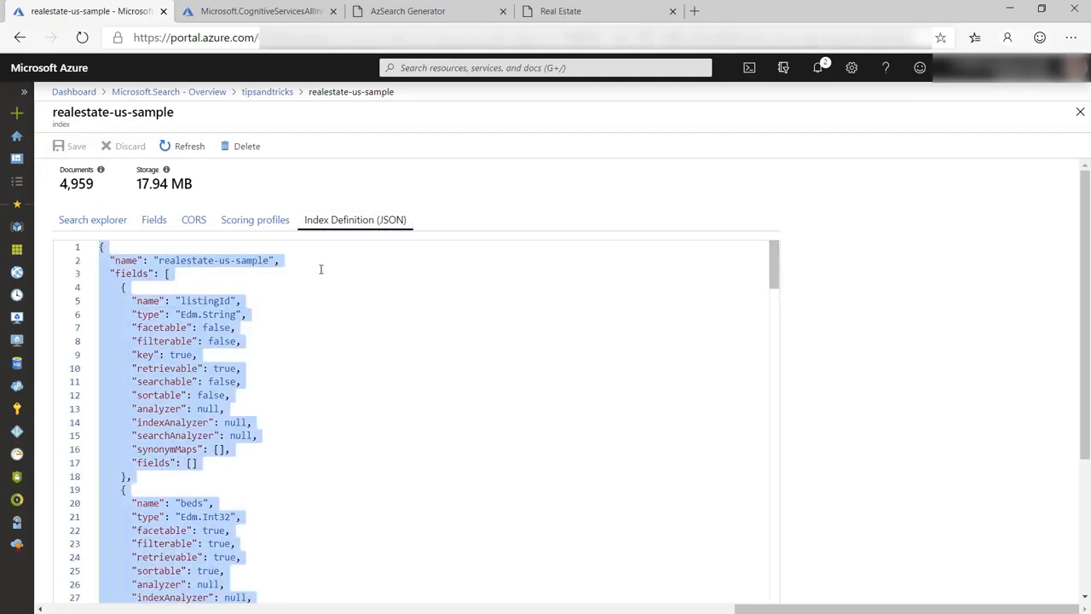
{"action": "left_click", "coordinate": [425, 12]}
{"action": "left_click", "coordinate": [362, 365]}
{"action": "key", "text": "ctrl+v"}
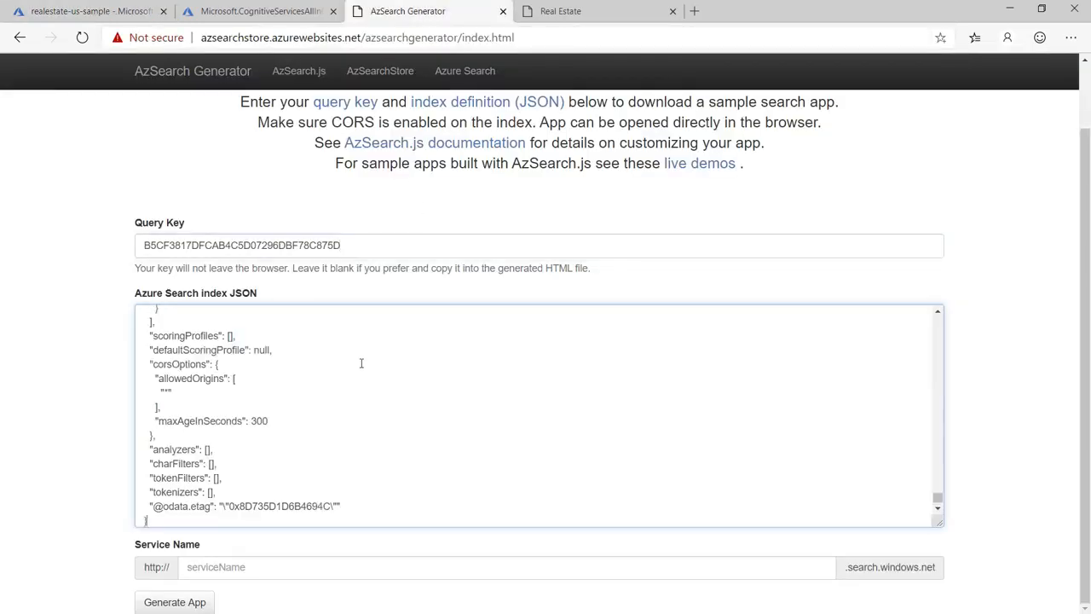
Set the service name to tipsandtricks, generate the sample search app and open the downloaded azsearchjsApp.html
{"action": "left_click", "coordinate": [263, 567]}
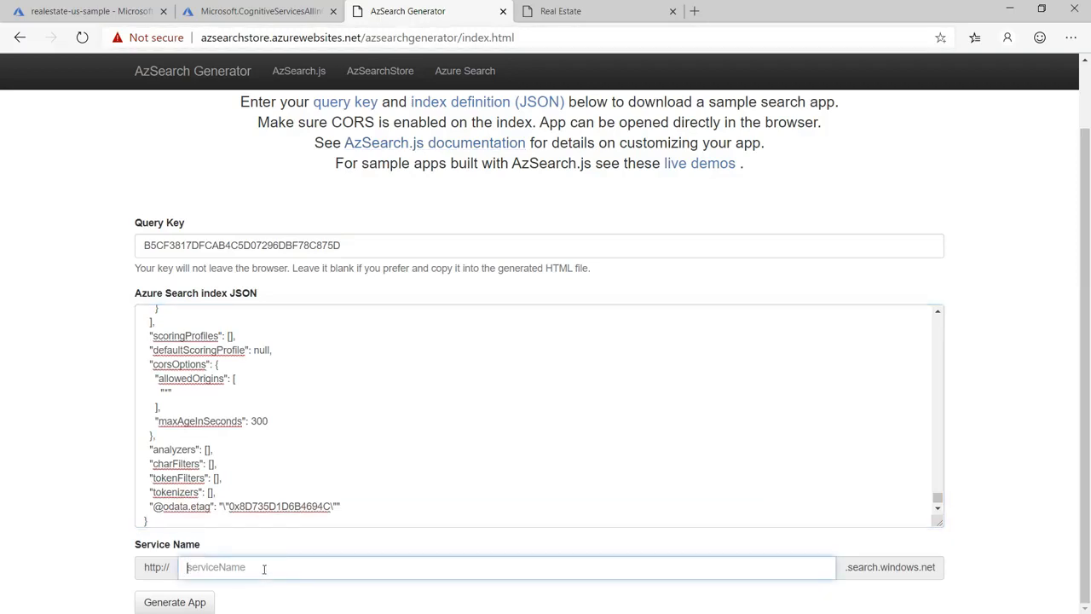
{"action": "type", "text": "tipsandtricks"}
{"action": "left_click", "coordinate": [205, 602]}
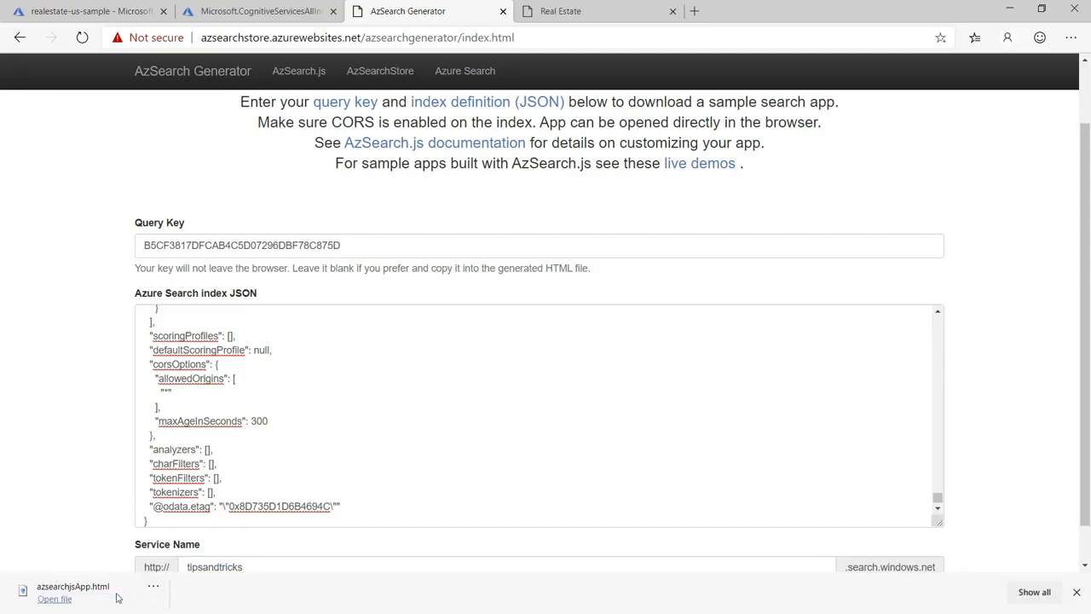
{"action": "left_click", "coordinate": [66, 599]}
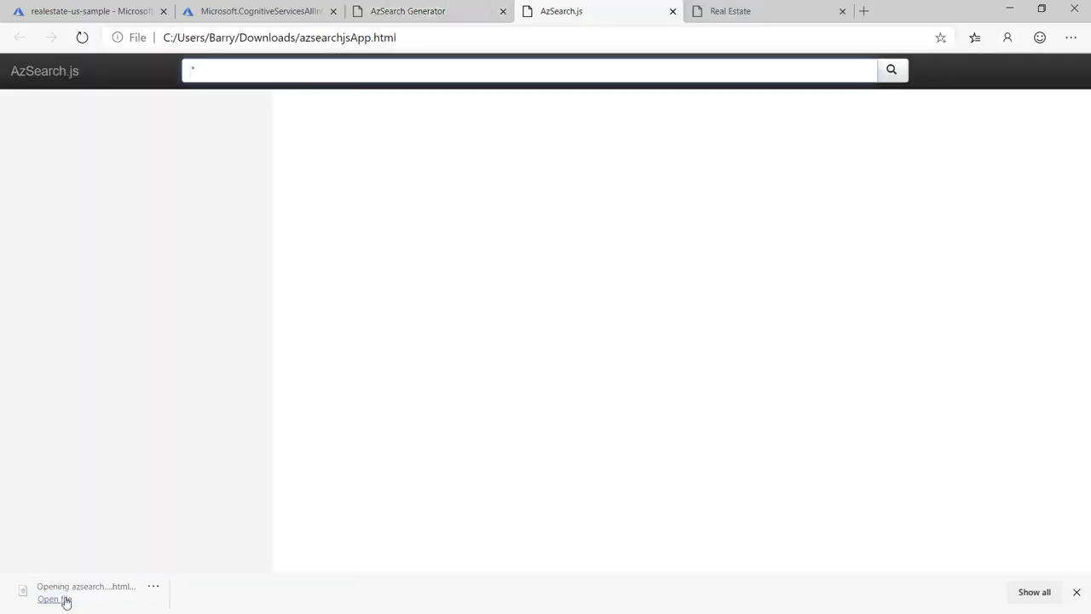
Search the generated app for medina, choose the "two master suites" suggestion and look through the matching listings
{"action": "type", "text": "medina"}
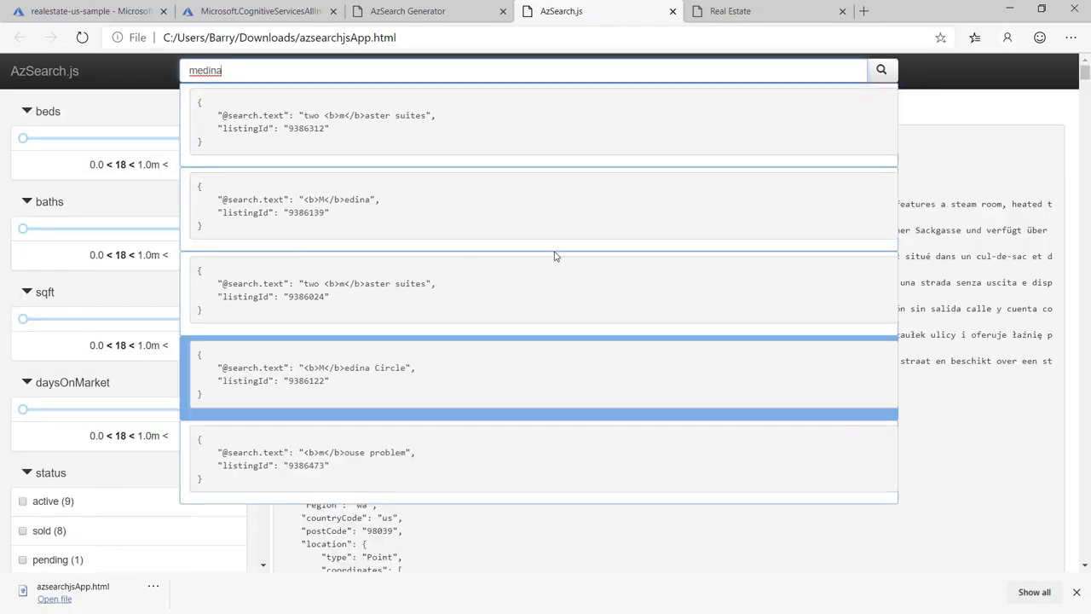
{"action": "left_click", "coordinate": [812, 135]}
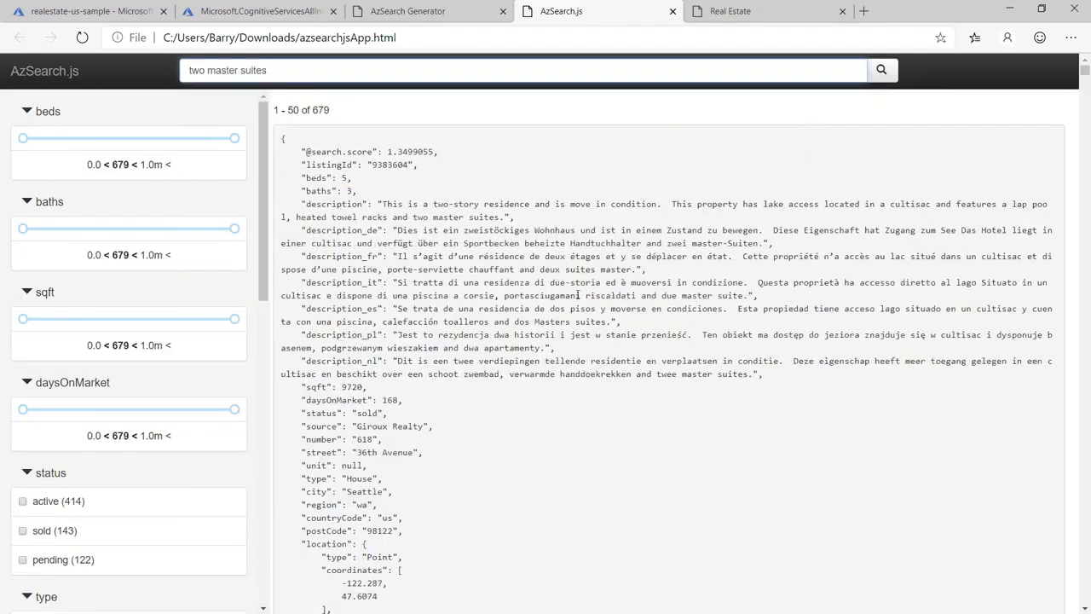
{"action": "scroll", "coordinate": [188, 426], "scroll_direction": "down", "scroll_amount": 3}
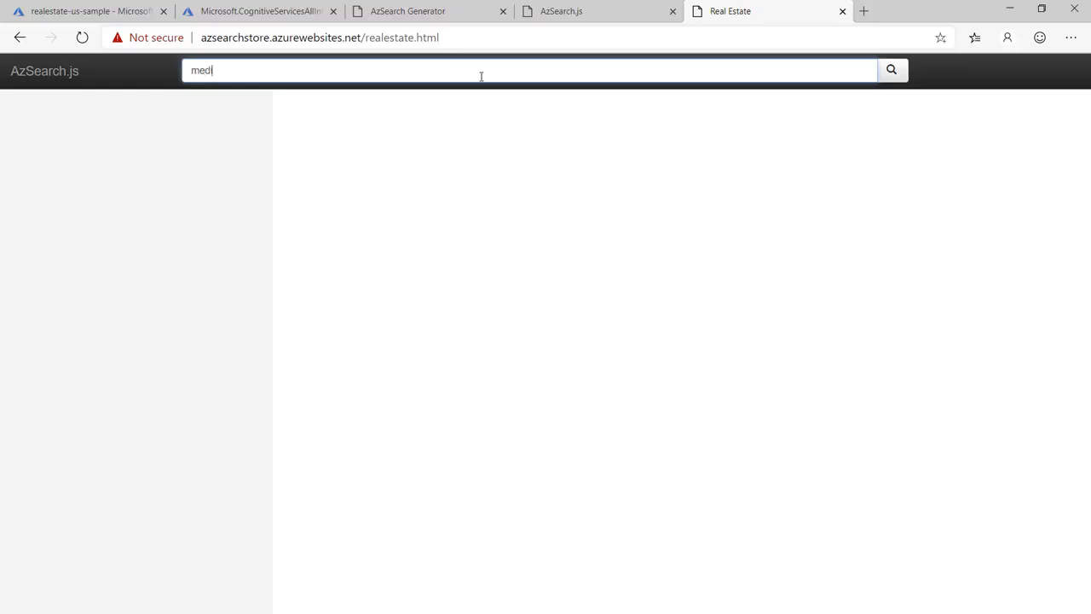
In the Real Estate demo page, search for medina and choose the first suggested address
{"action": "type", "text": "ina"}
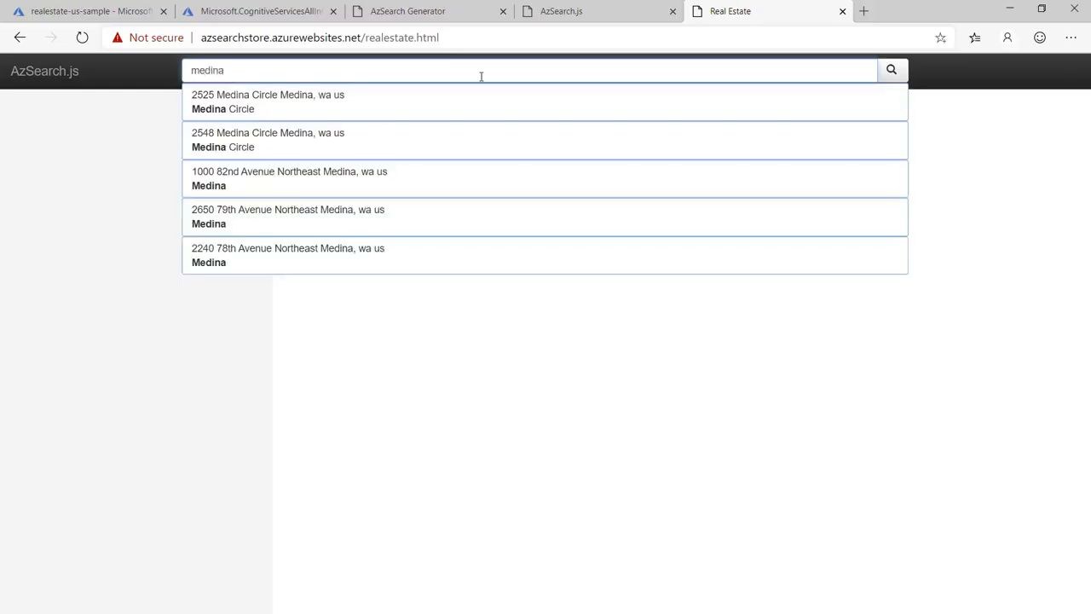
{"action": "left_click", "coordinate": [456, 99]}
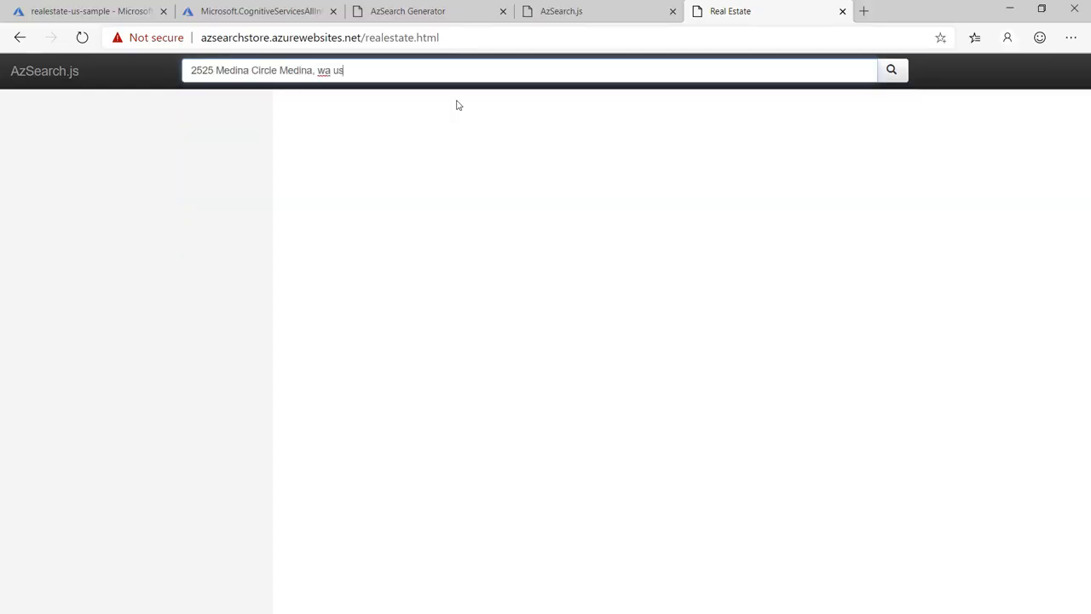